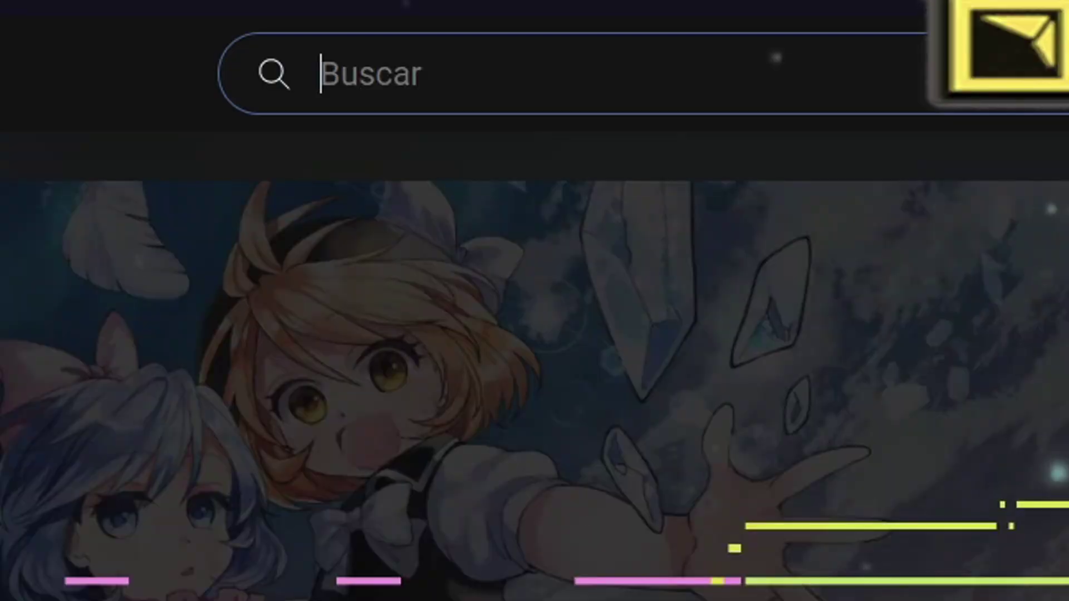
# - Search YouTube for how to use a MIDI visualizer and look through the resulting videos
pyautogui.write('H')
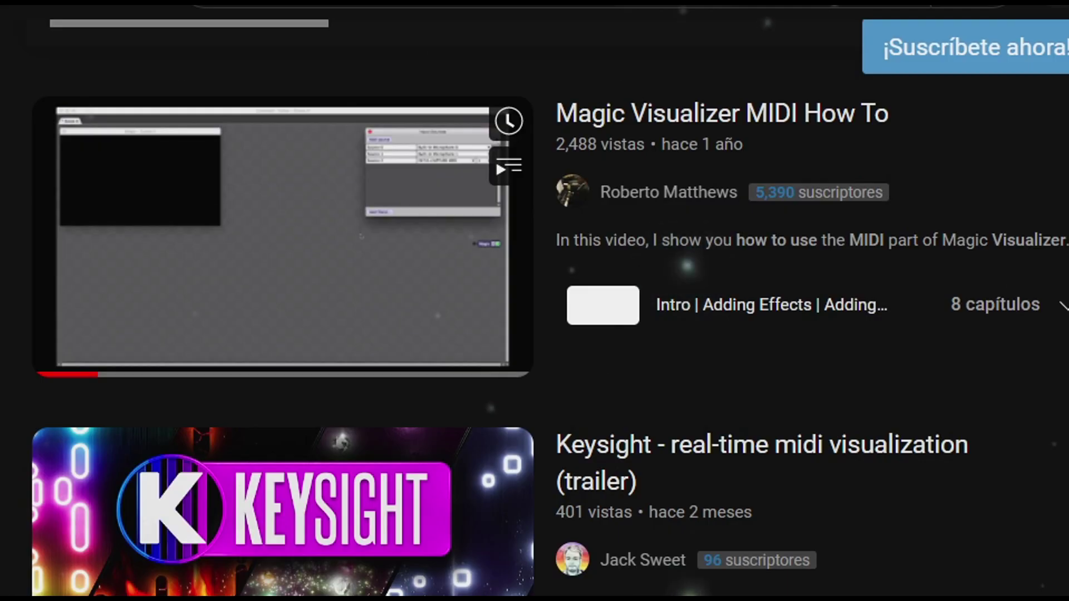
pyautogui.scroll(-20, 534, 300)
pyautogui.scroll(-20, 534, 302)
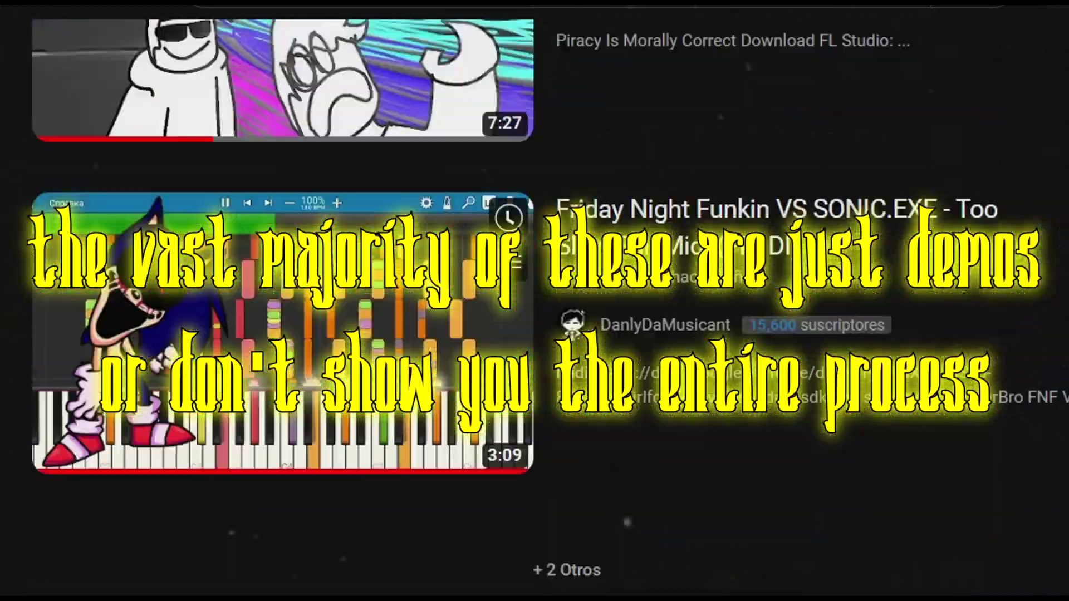
pyautogui.scroll(-20, 534, 301)
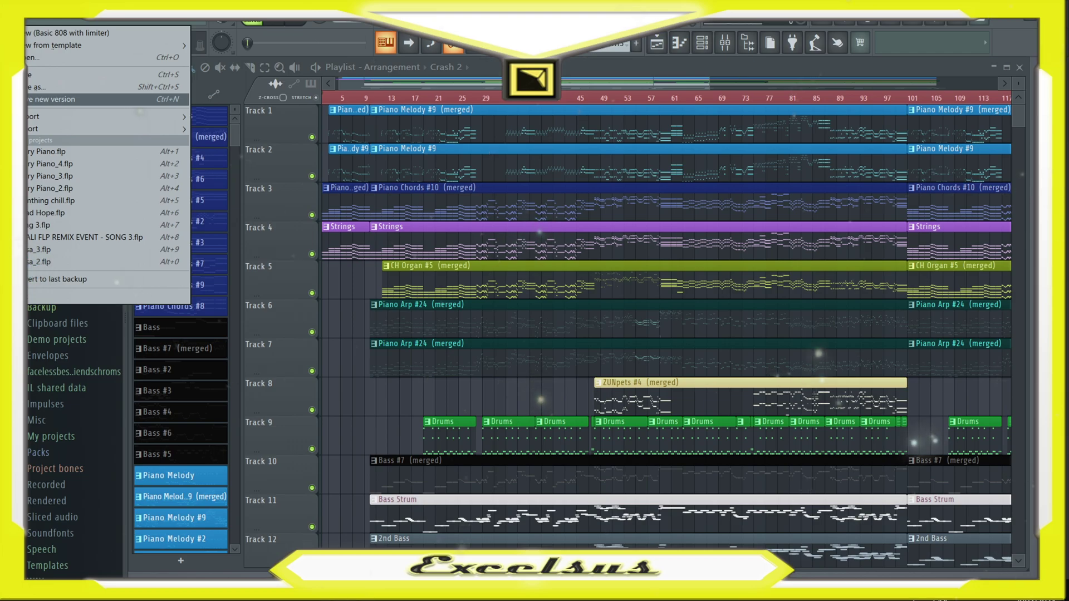
# - Switch to FL Studio and save the piano project as a new version
pyautogui.click(74, 100)
pyautogui.hotkey('alt', 'f')
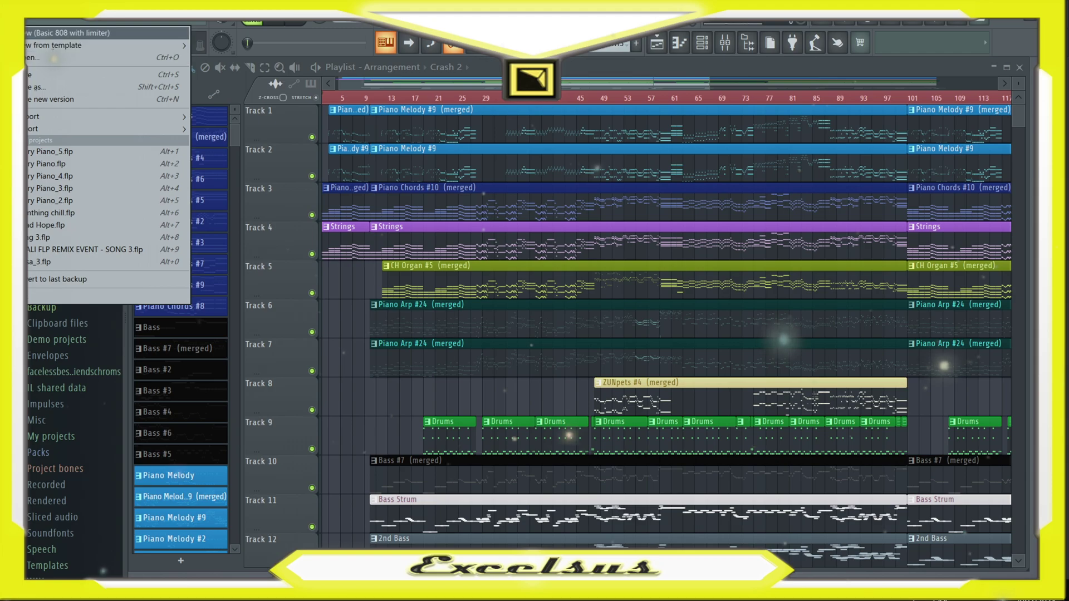
pyautogui.press('Escape')
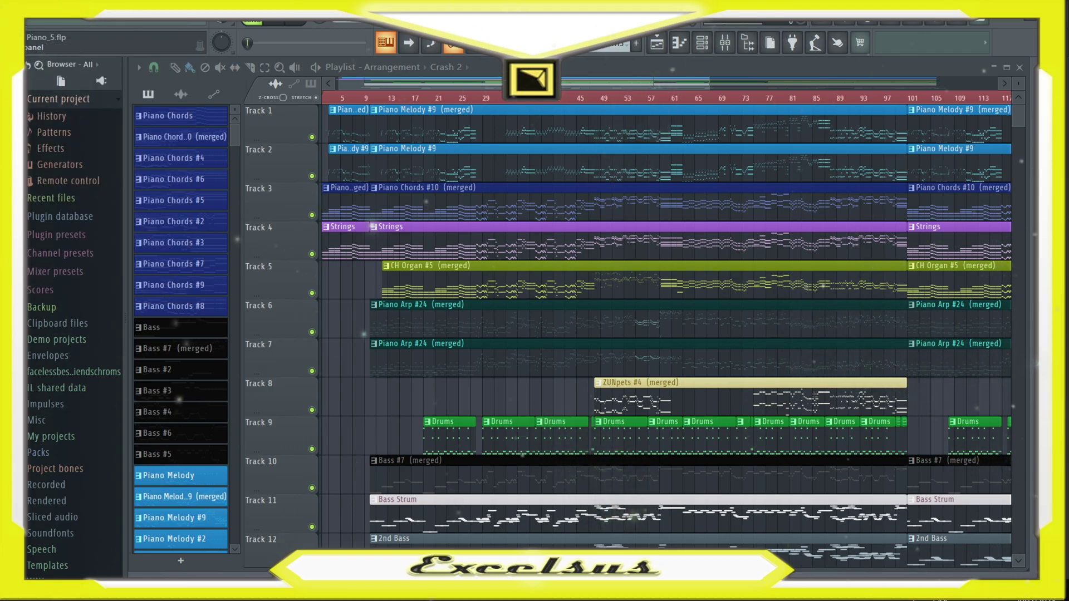
# - Run the Prepare for MIDI export macro and accept turning all channels into MIDI Out channels
pyautogui.hotkey('alt', 't')
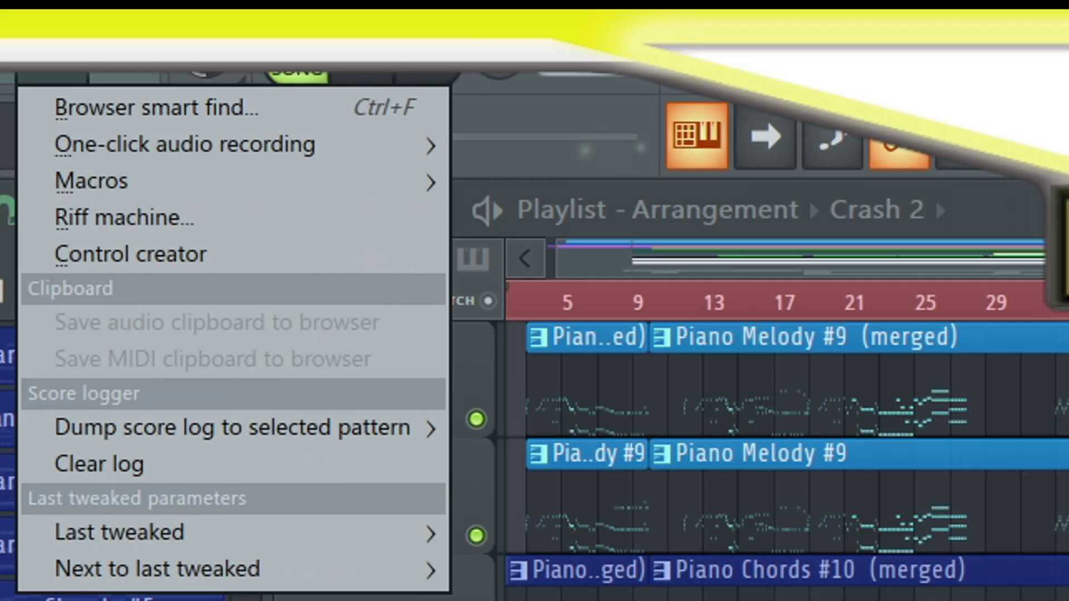
pyautogui.press('m')
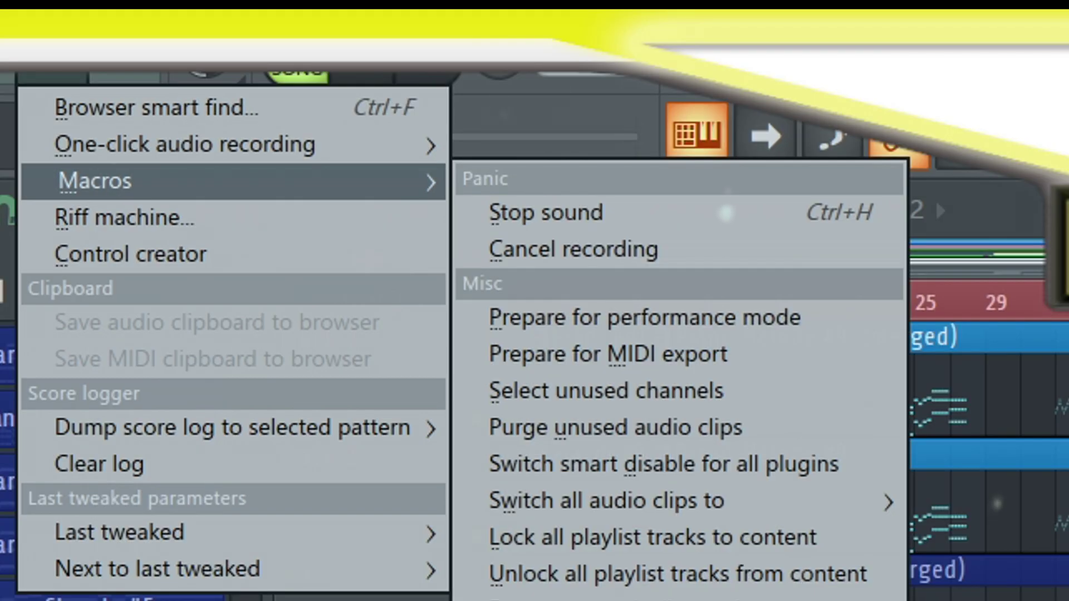
pyautogui.press('Down')
pyautogui.press('Down')
pyautogui.press('Down')
pyautogui.press('Down')
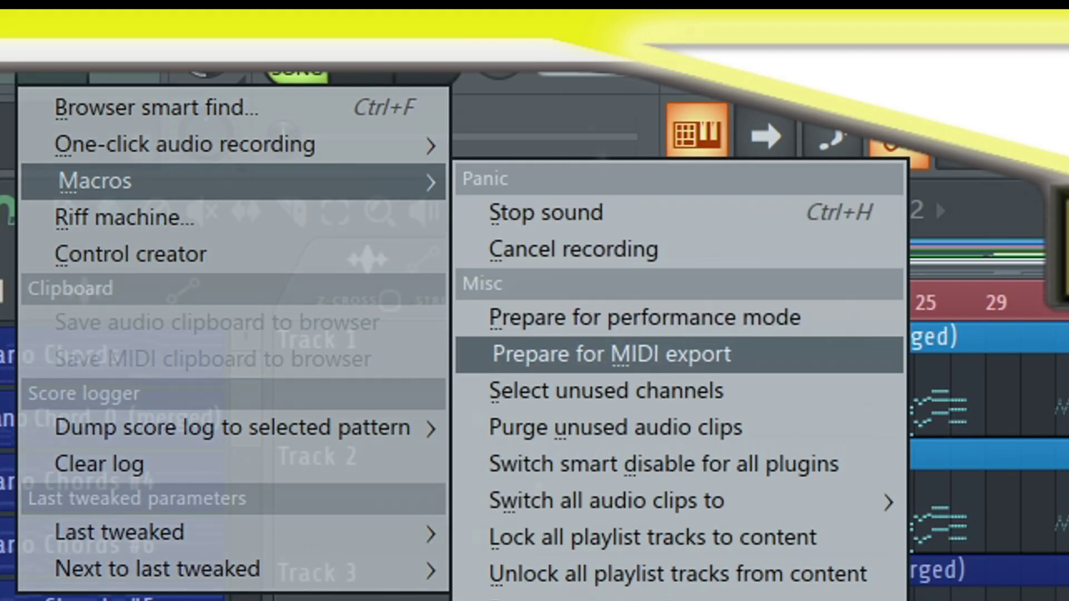
pyautogui.press('Return')
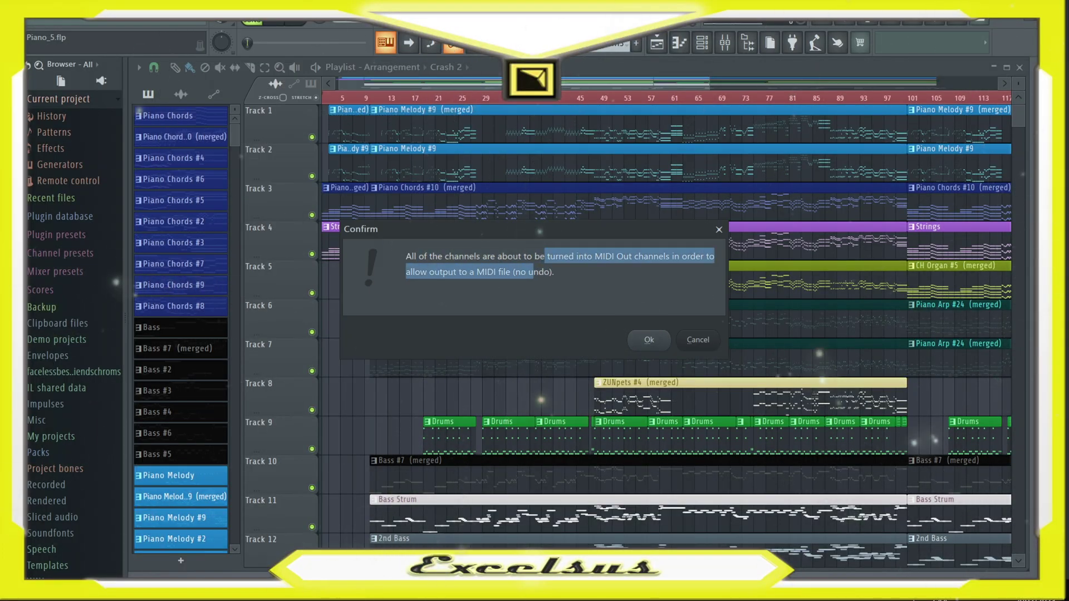
pyautogui.press('Return')
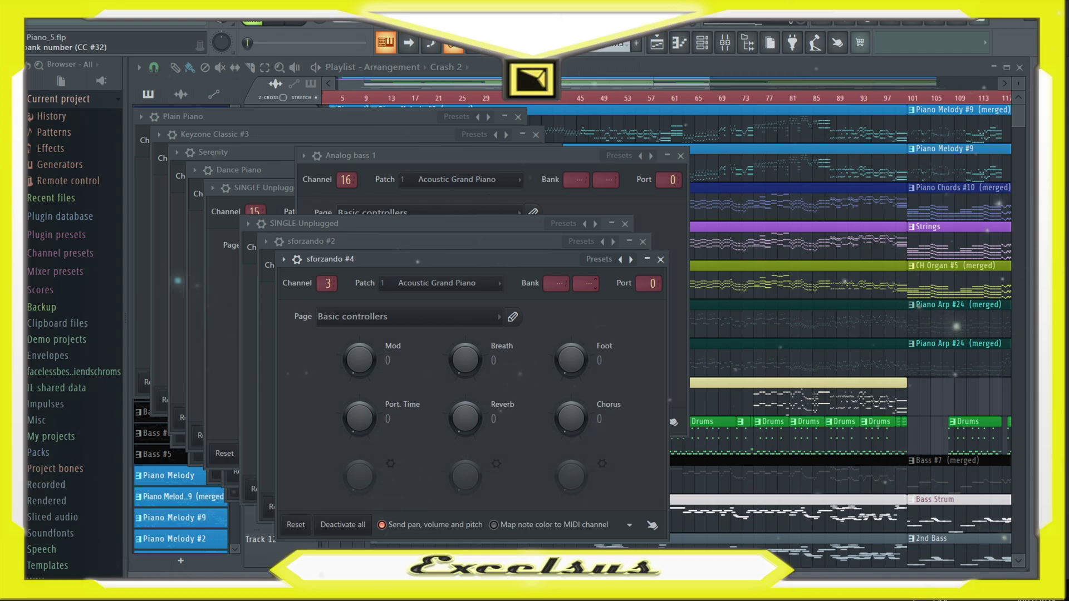
# - Close all the open MIDI Out channel windows and bring the Playlist back up
pyautogui.press('F12')
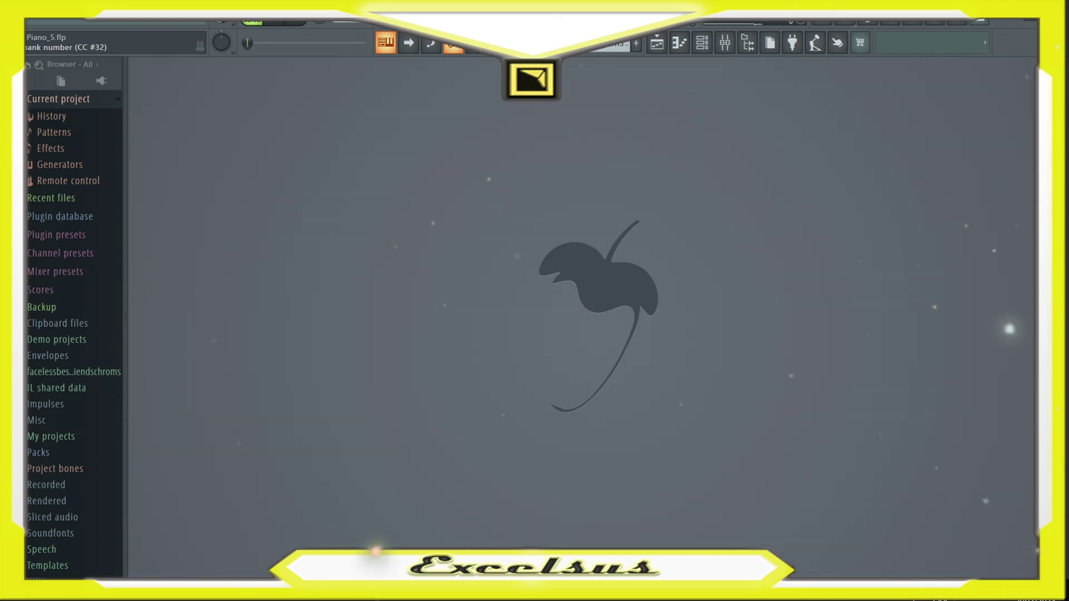
pyautogui.click(657, 42)
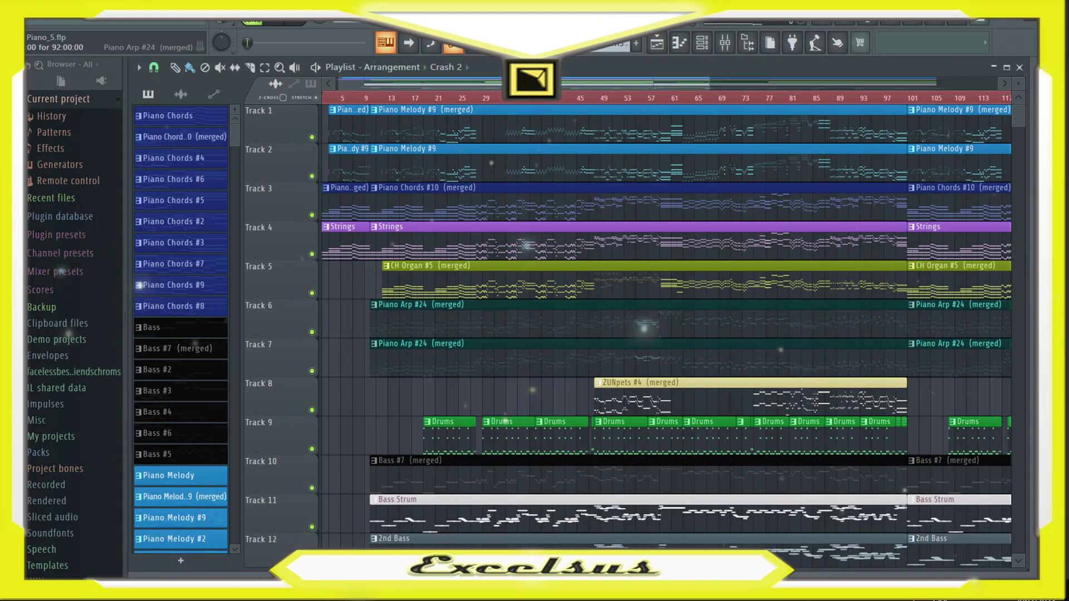
pyautogui.press('space')
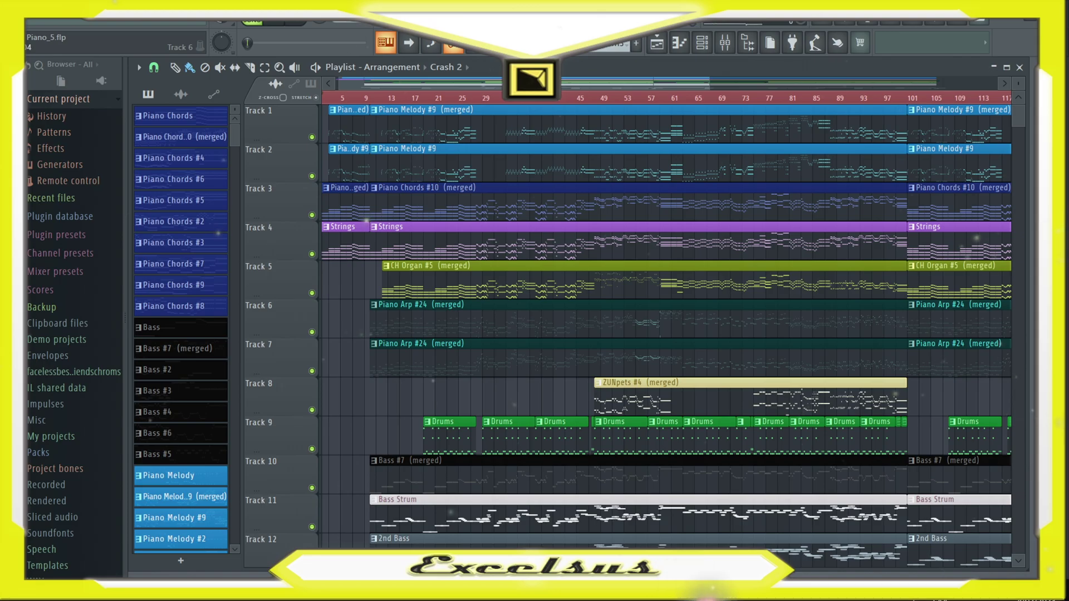
# - Examine the arrangement in the Playlist, from the piano melody tracks down to the bass tracks and along the song's length
pyautogui.scroll(-3, 667, 323)
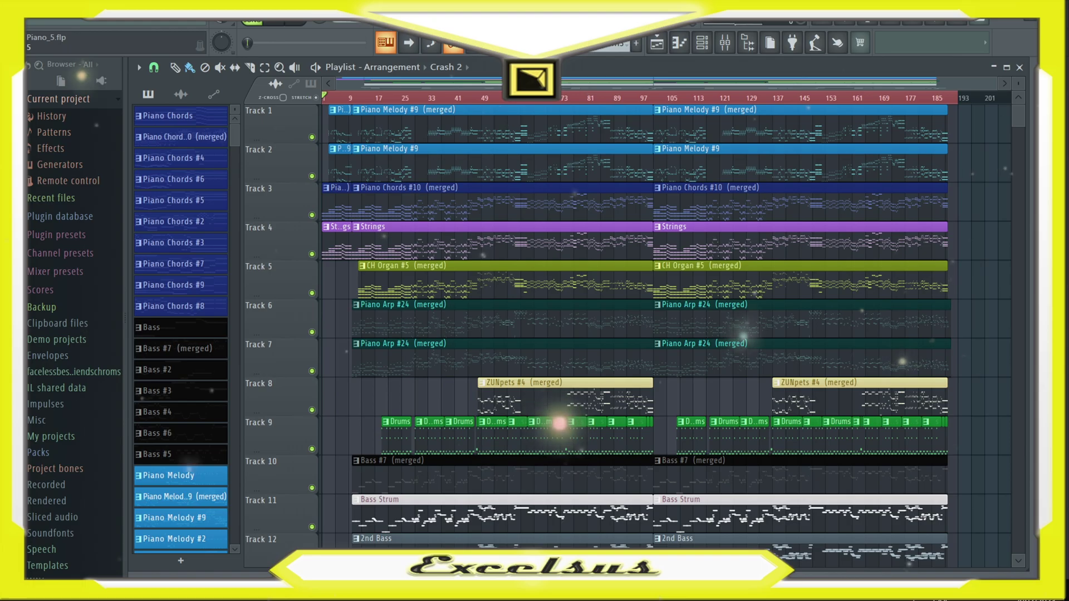
pyautogui.scroll(3, 327, 98)
pyautogui.scroll(-3, 669, 323)
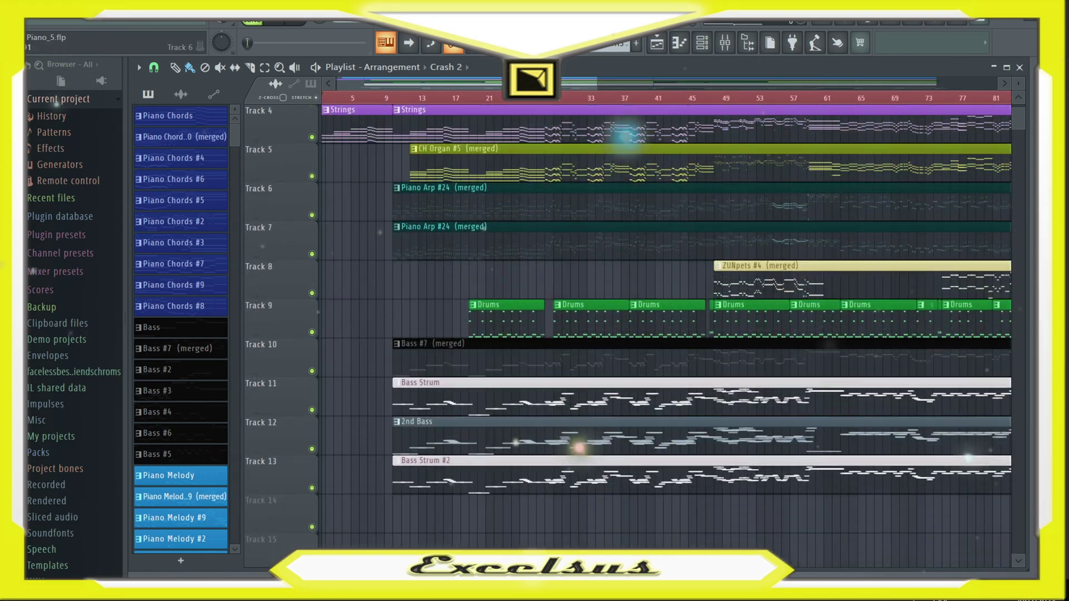
pyautogui.scroll(3, 668, 323)
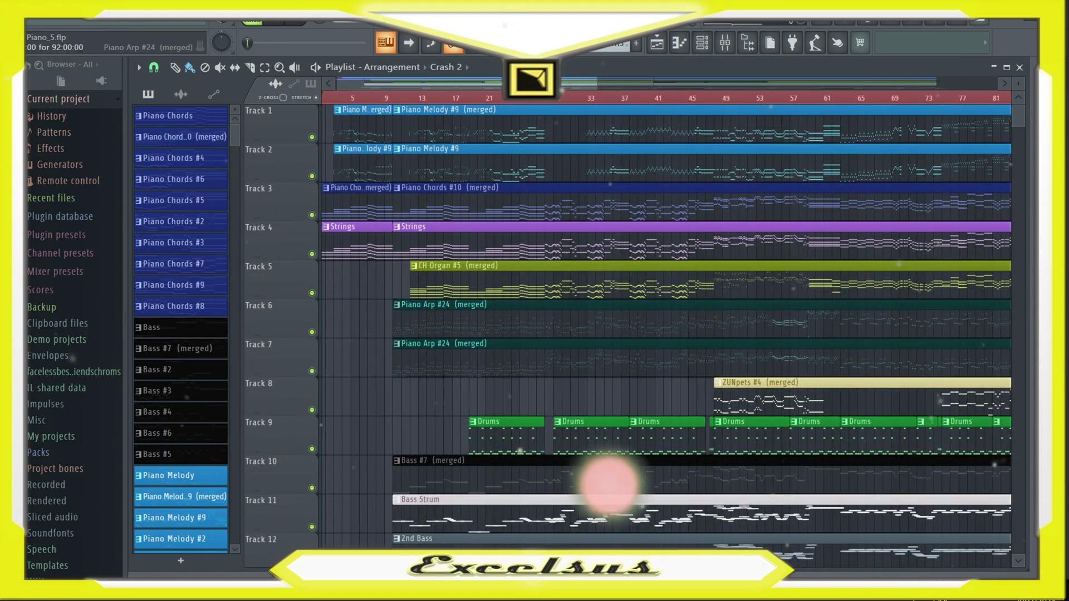
pyautogui.scroll(-1, 370, 356)
pyautogui.scroll(1, 369, 356)
pyautogui.scroll(1, 332, 278)
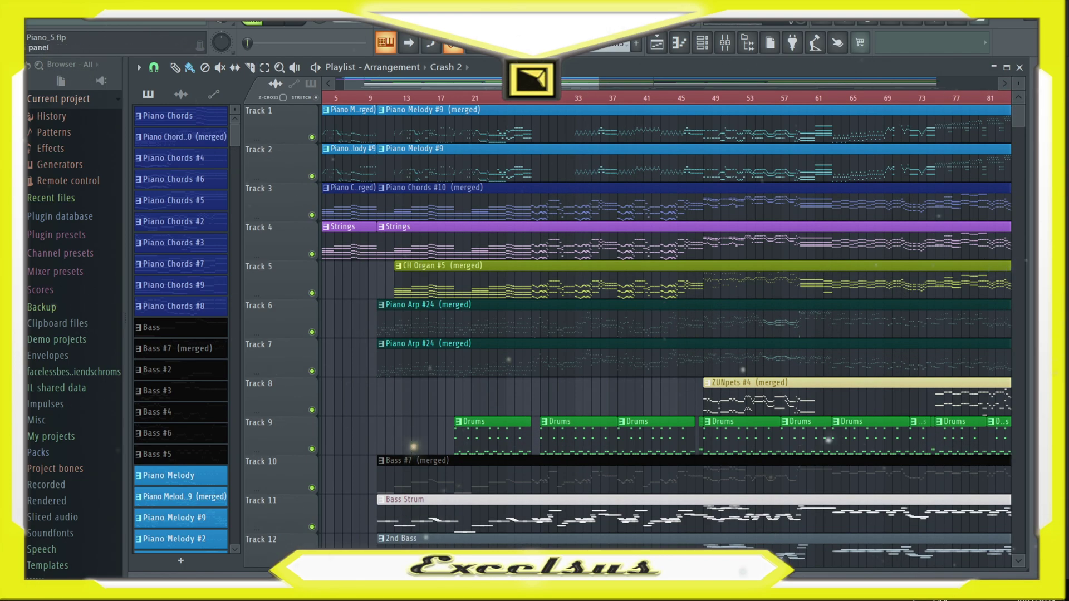
# - Start exporting the project as a MIDI file
pyautogui.click(13, 20)
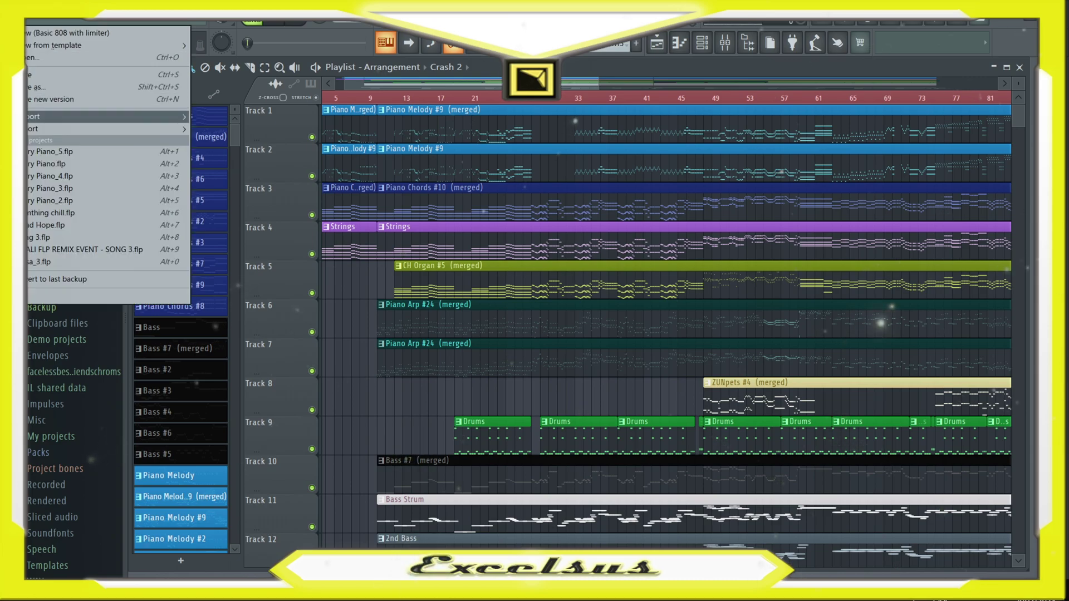
pyautogui.press('Down')
pyautogui.press('Right')
pyautogui.press('Down')
pyautogui.press('Down')
pyautogui.press('Down')
pyautogui.press('Down')
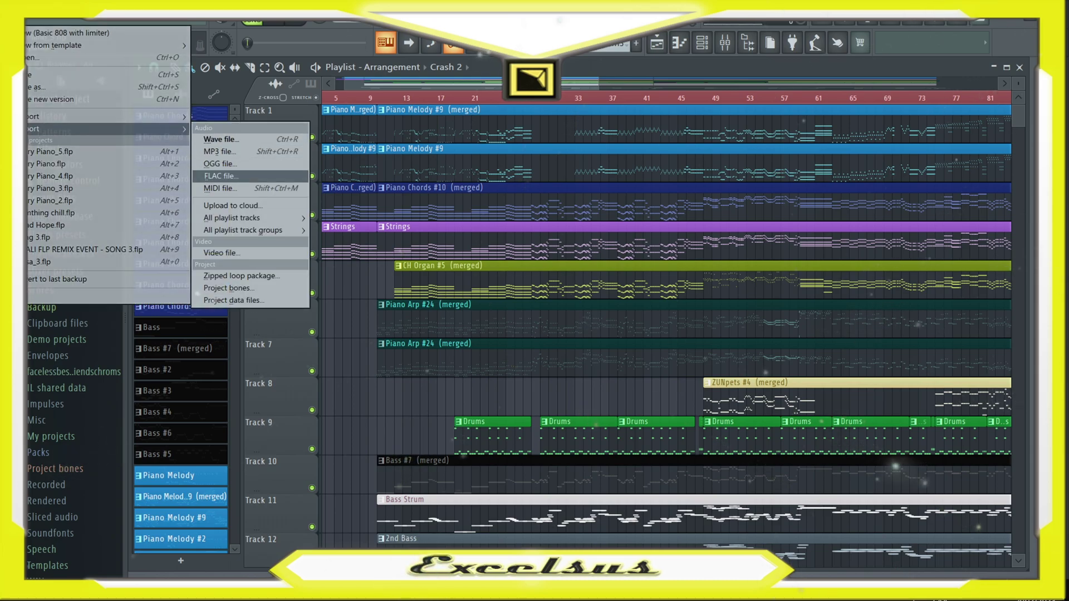
pyautogui.press('Return')
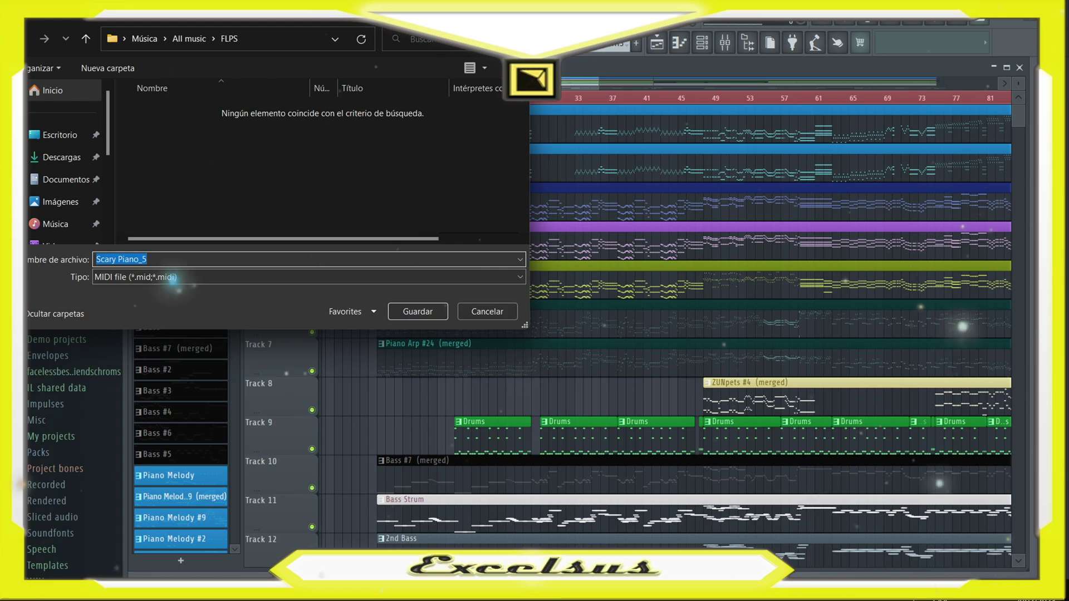
# - Choose the Música folder for the MIDI export and accept the file name Scary Piano_5
pyautogui.scroll(-1, 65, 201)
pyautogui.click(55, 157)
pyautogui.scroll(-3, 321, 167)
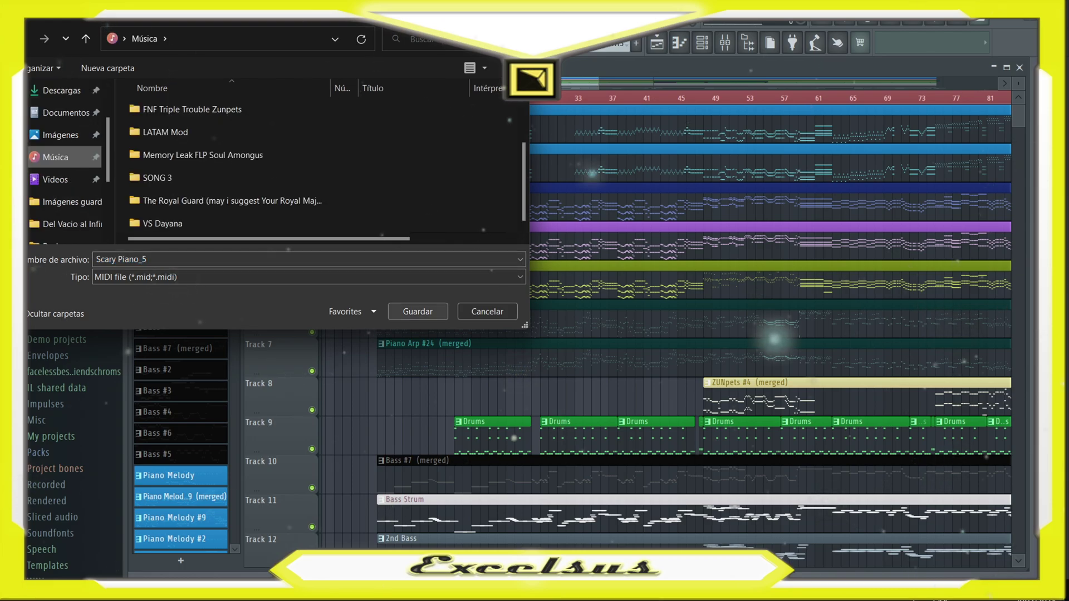
pyautogui.press('Return')
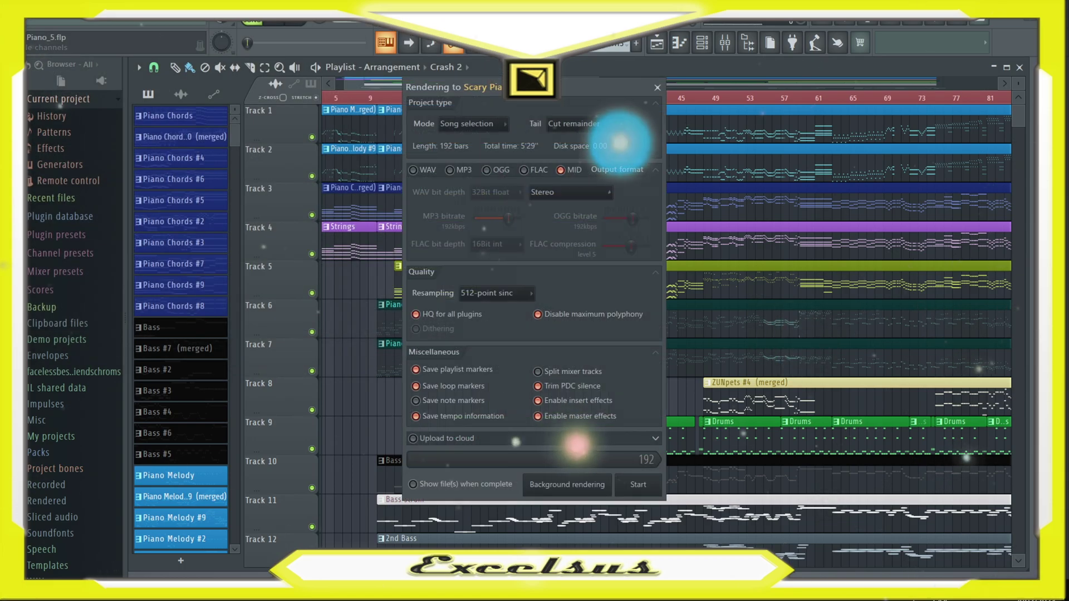
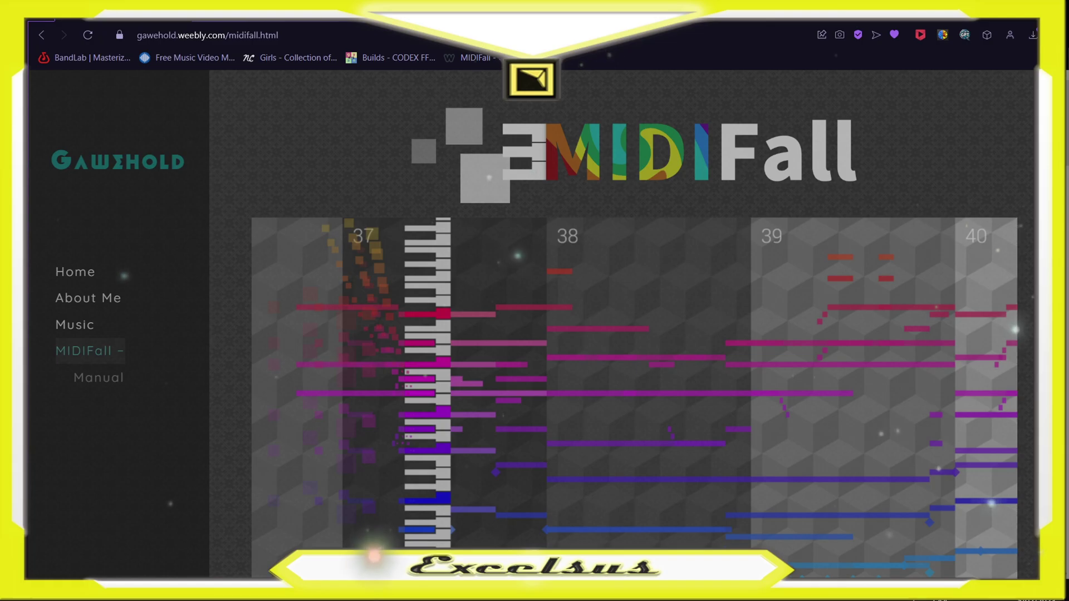
# - Switch to the browser, go through the MIDIFall page to its Download section, and open the MIDIFall GitHub repository
pyautogui.scroll(-7, 620, 323)
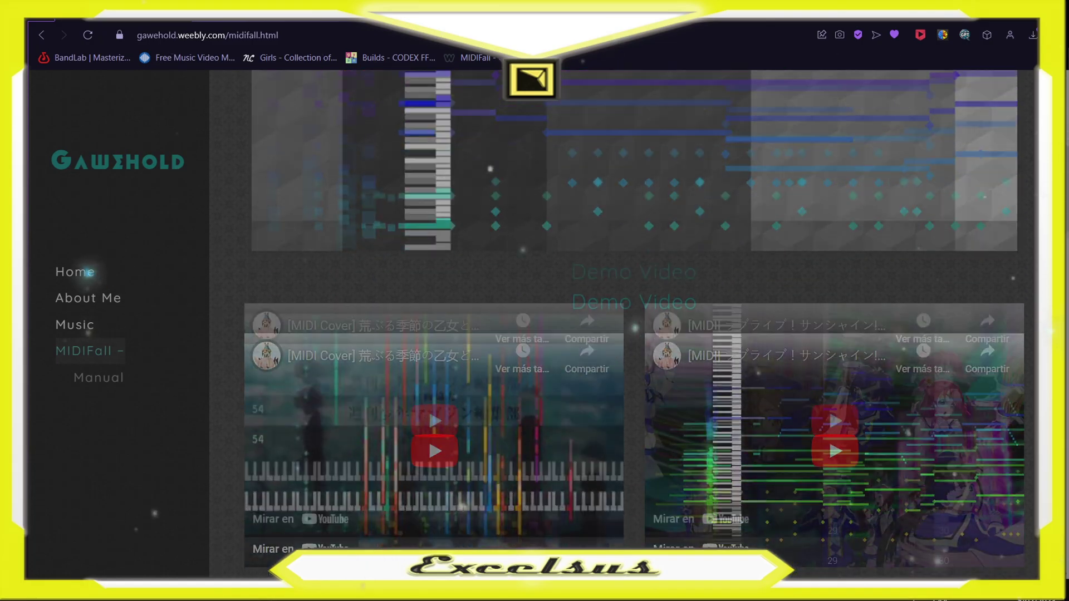
pyautogui.scroll(-9, 635, 323)
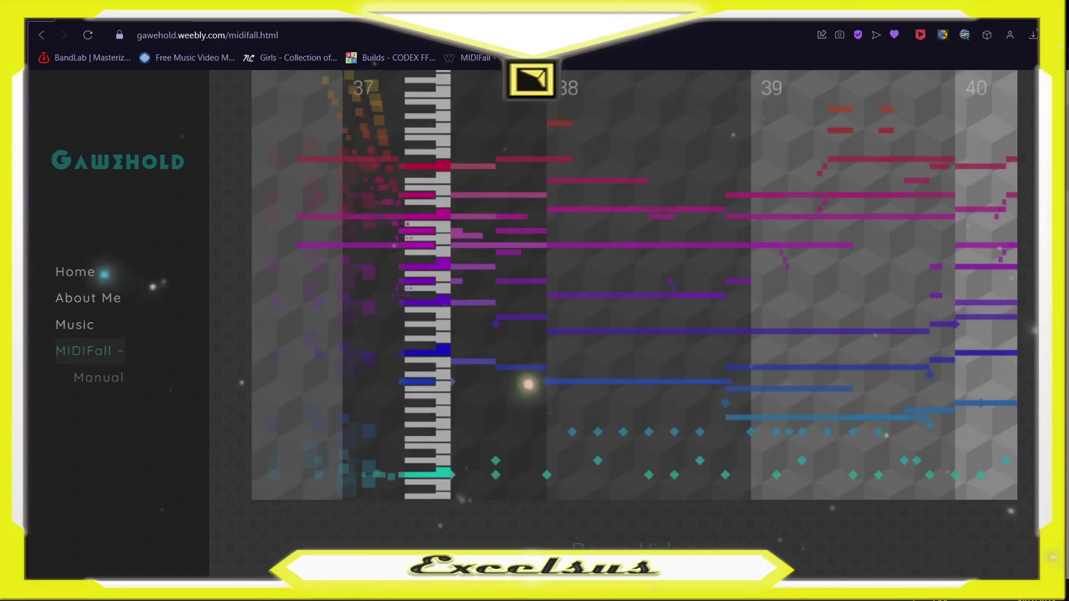
pyautogui.scroll(-10, 634, 323)
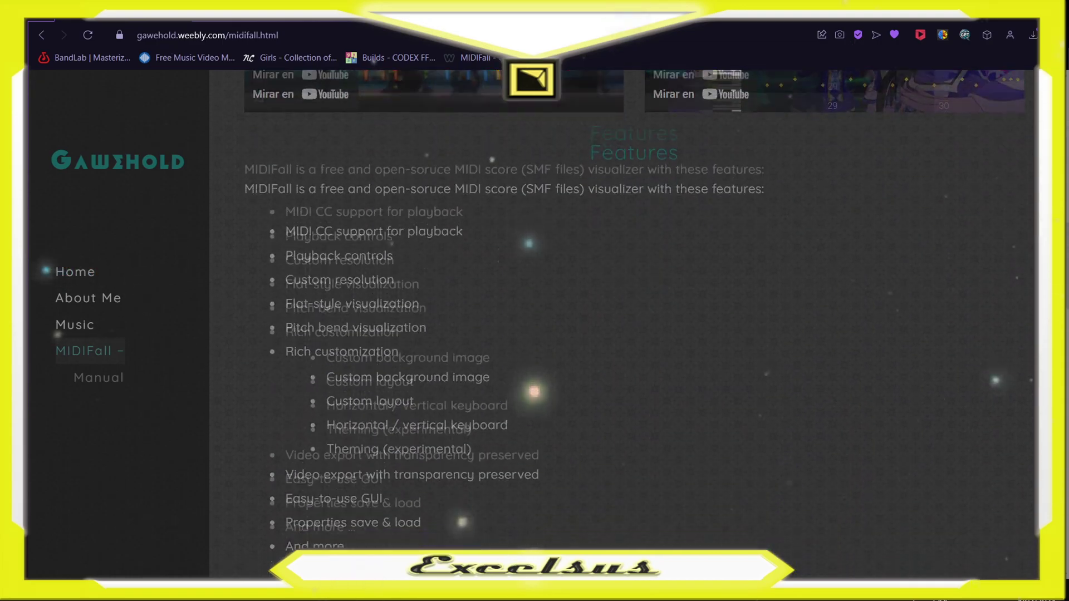
pyautogui.scroll(-5, 623, 323)
pyautogui.scroll(3, 623, 323)
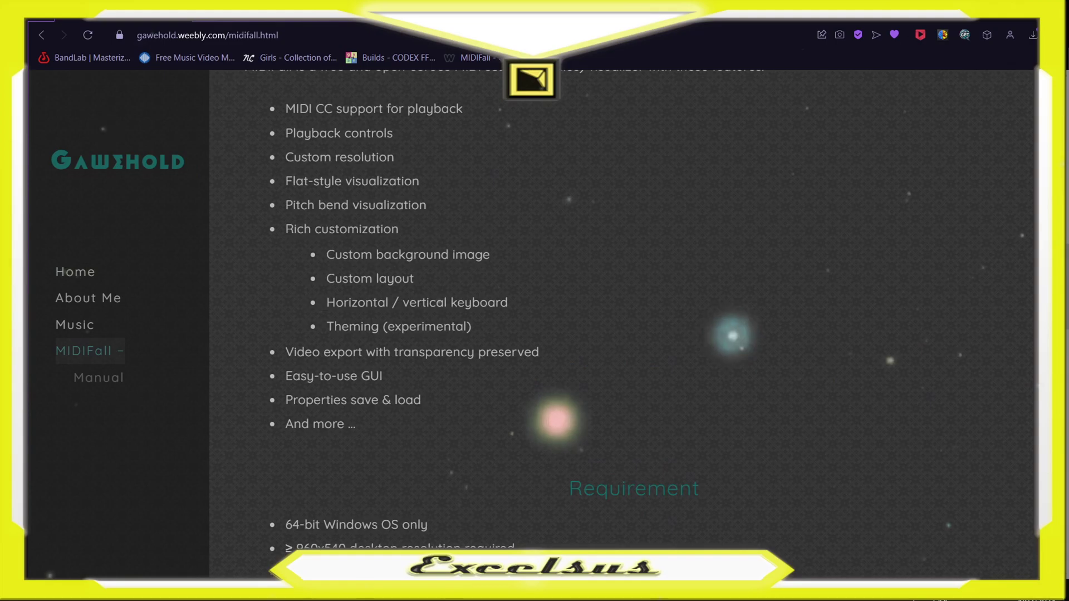
pyautogui.scroll(-3, 635, 323)
pyautogui.scroll(-12, 634, 322)
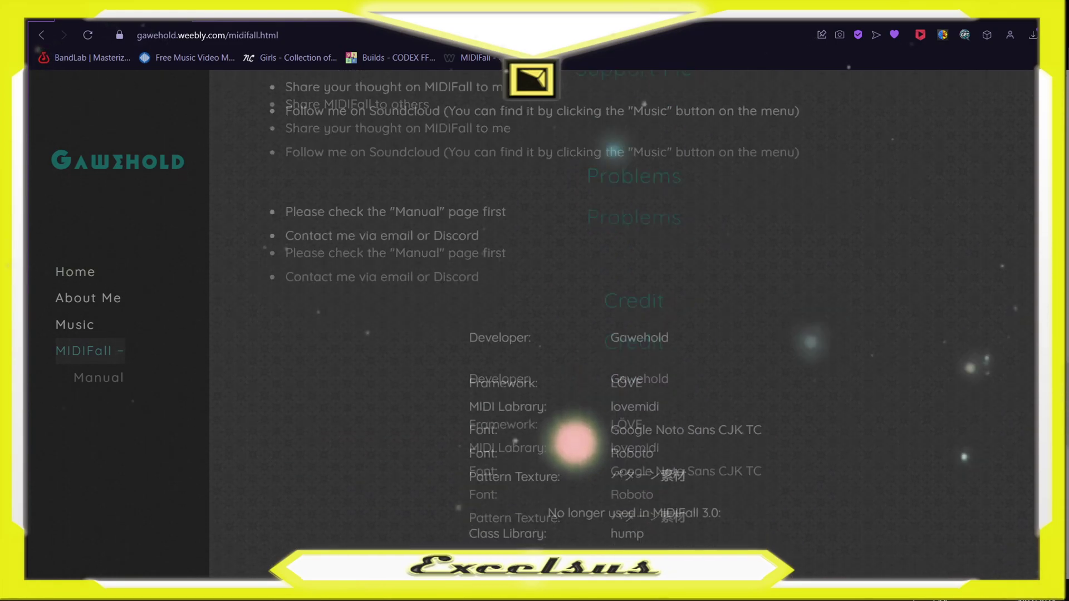
pyautogui.scroll(-2, 634, 323)
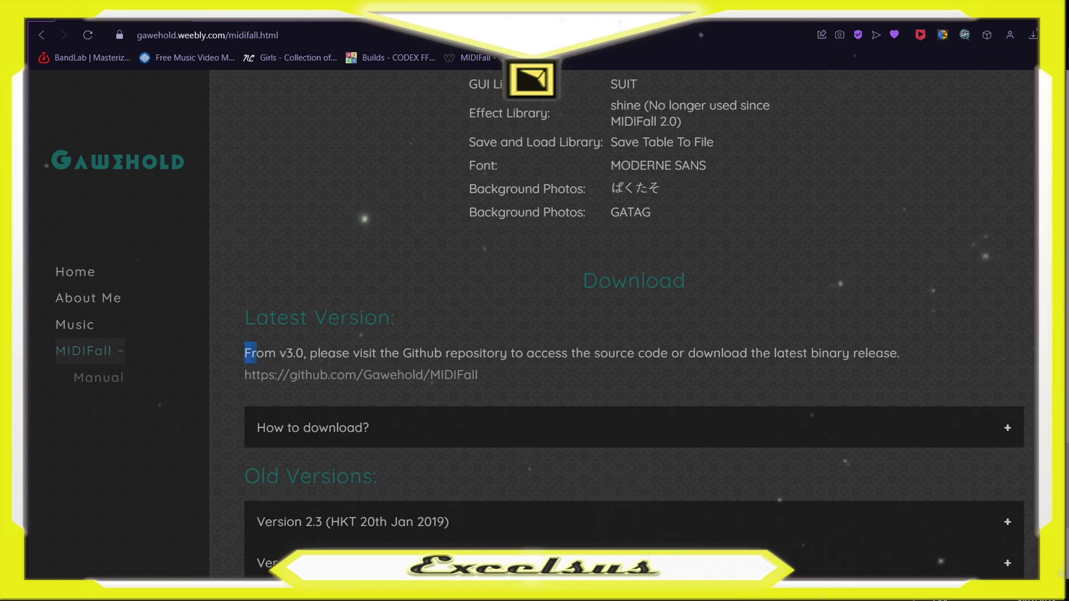
pyautogui.click(560, 356)
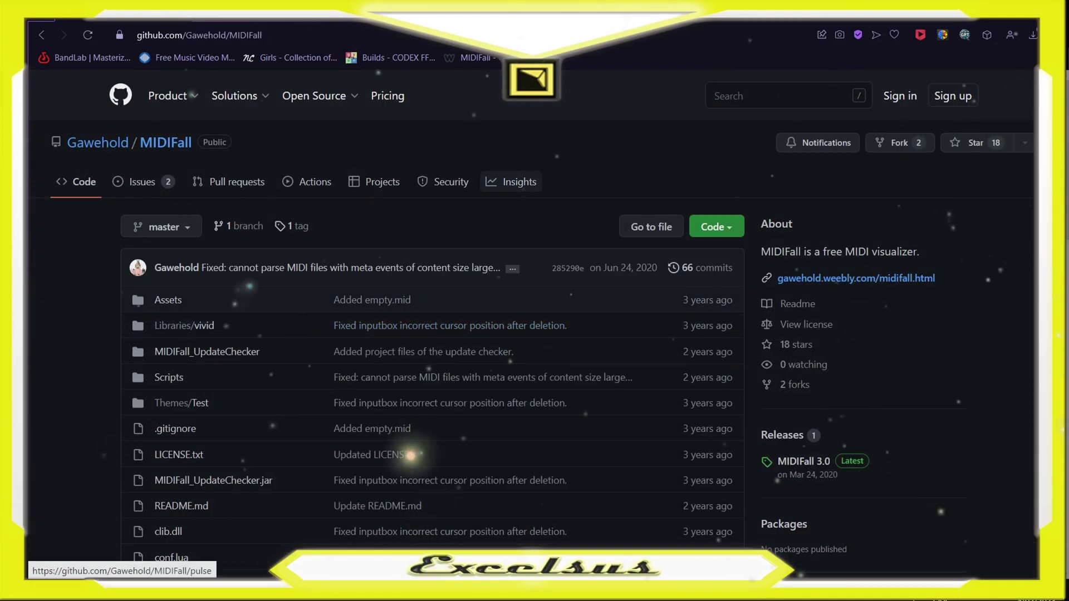
# - Find the How to run instructions in the MIDIFall README and open the linked LÖVE site, love2d.org
pyautogui.scroll(-6, 411, 452)
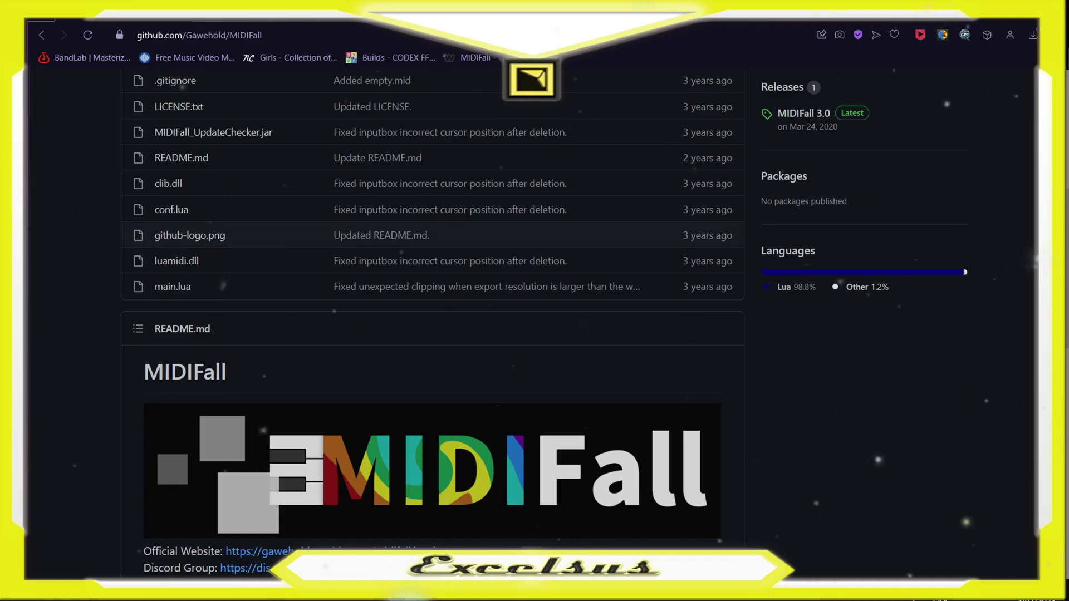
pyautogui.scroll(6, 432, 235)
pyautogui.scroll(-6, 432, 267)
pyautogui.scroll(-10, 432, 312)
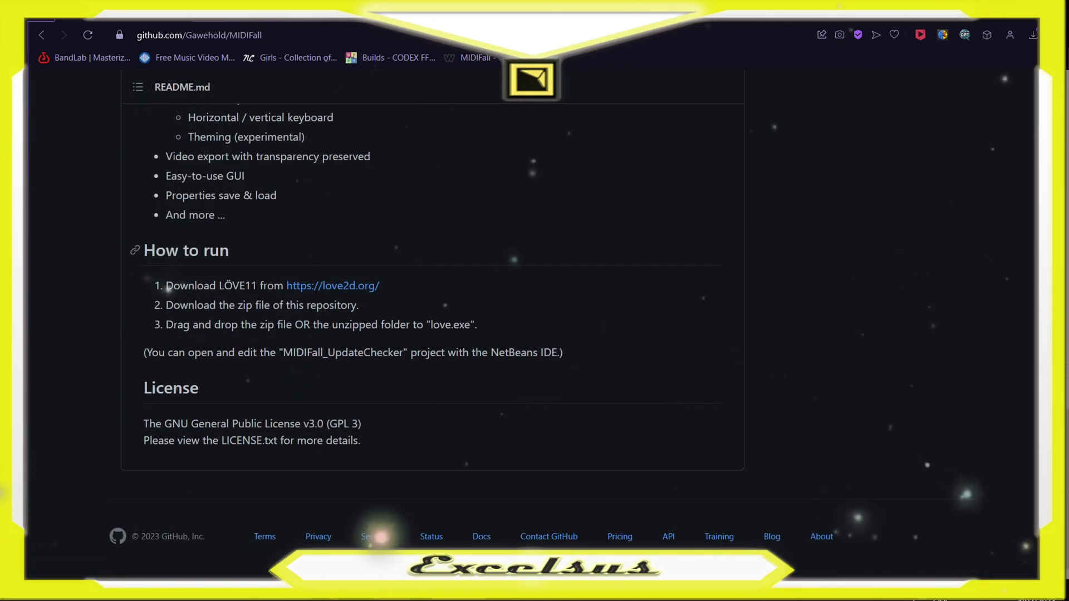
pyautogui.moveTo(144, 250); pyautogui.dragTo(229, 250)
pyautogui.click(229, 251)
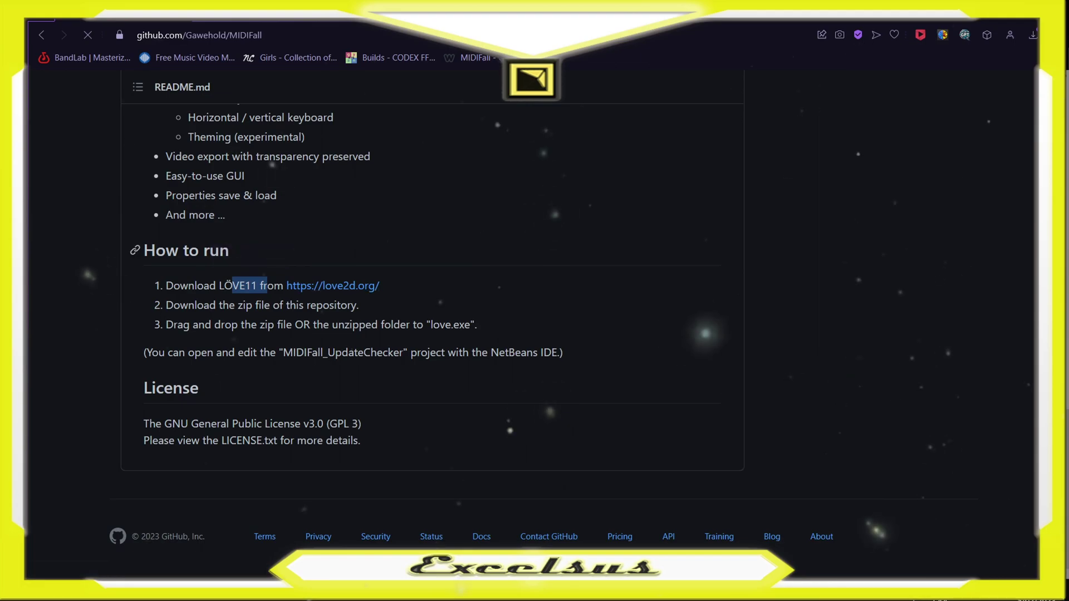
pyautogui.click(333, 285)
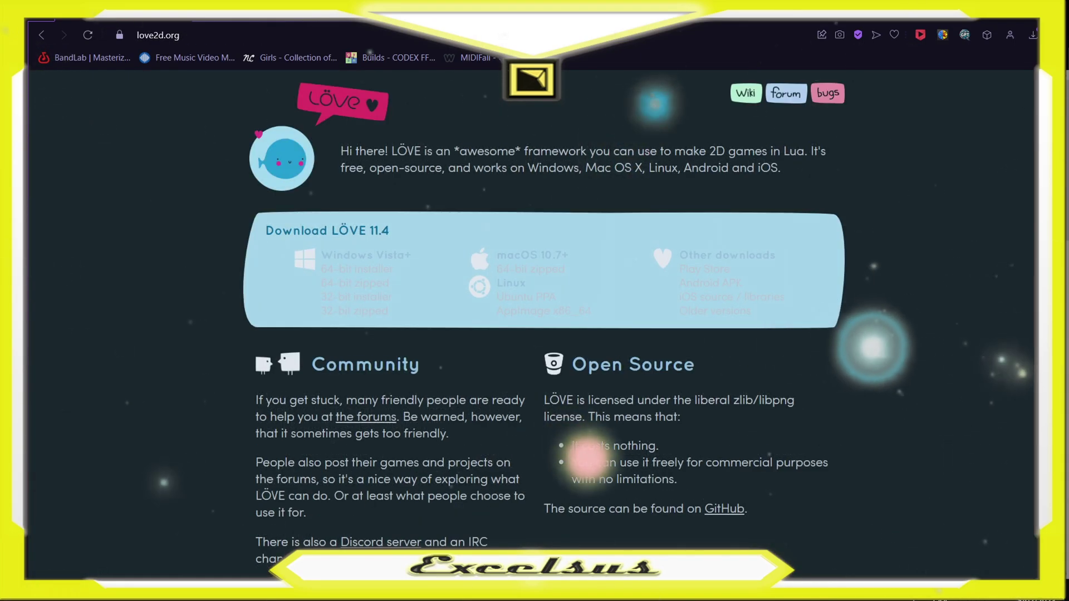
pyautogui.scroll(-1, 533, 322)
pyautogui.scroll(1, 533, 323)
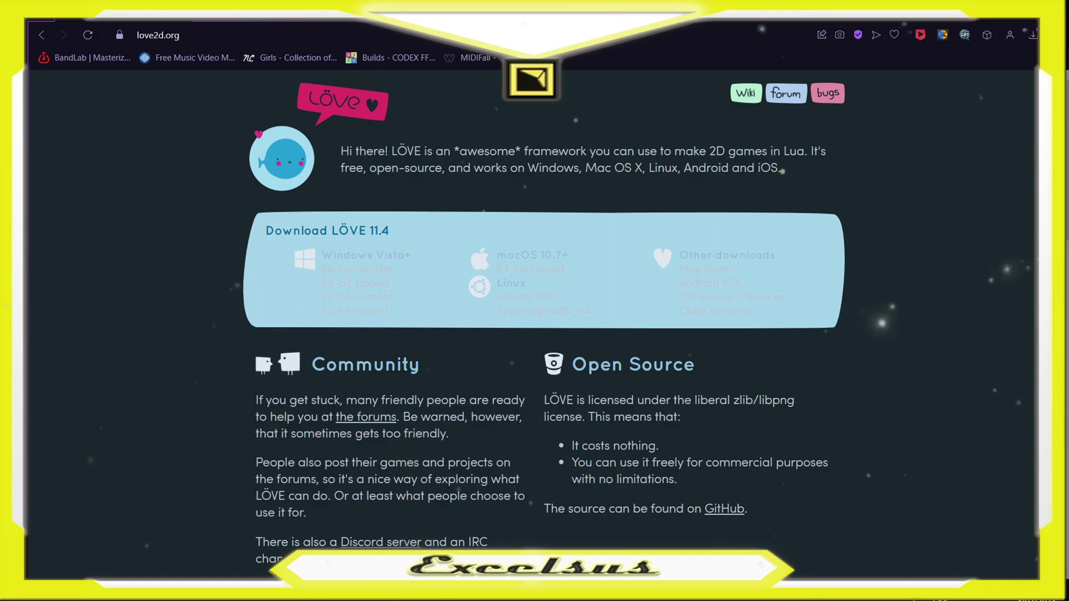
# - Look over the LÖVE 11.4 download options, launch the installed LÖVE to check it, dismiss the ms-gamingoverlay pop-up and close LÖVE
pyautogui.scroll(-3, 715, 172)
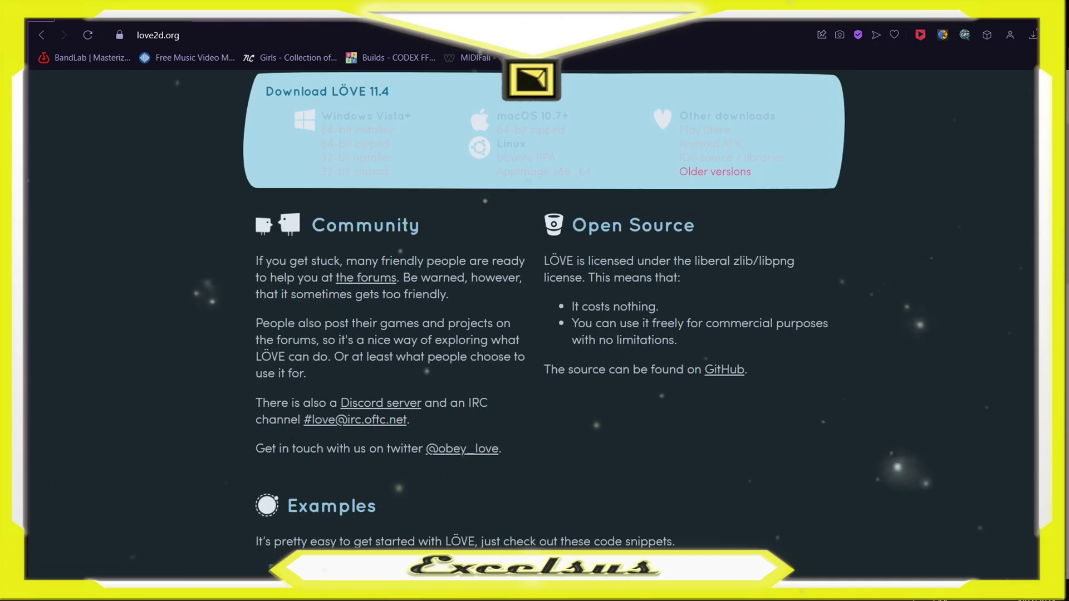
pyautogui.scroll(3, 544, 312)
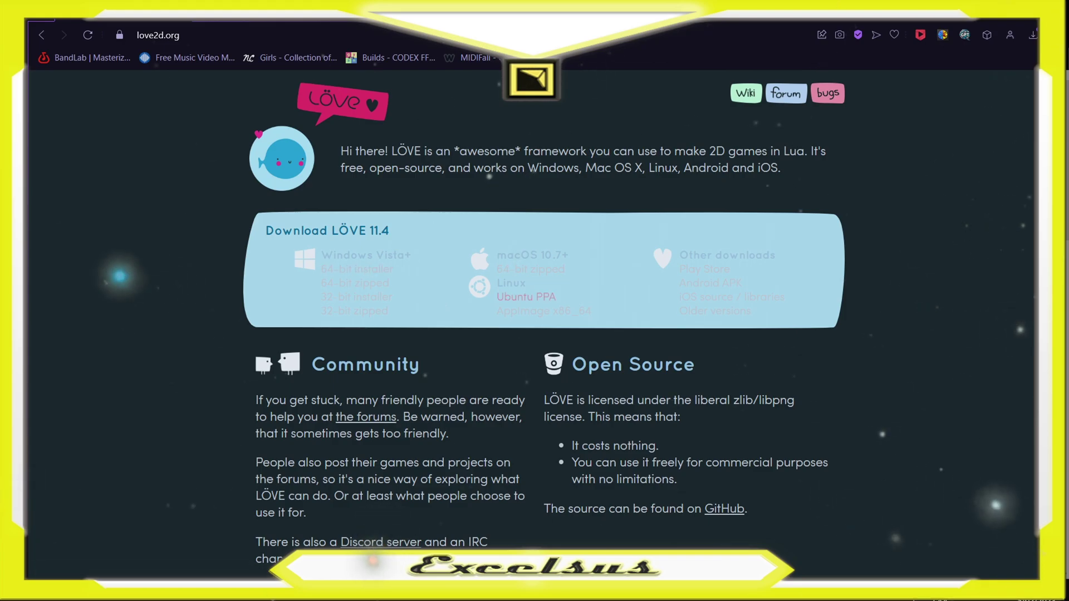
pyautogui.press('super')
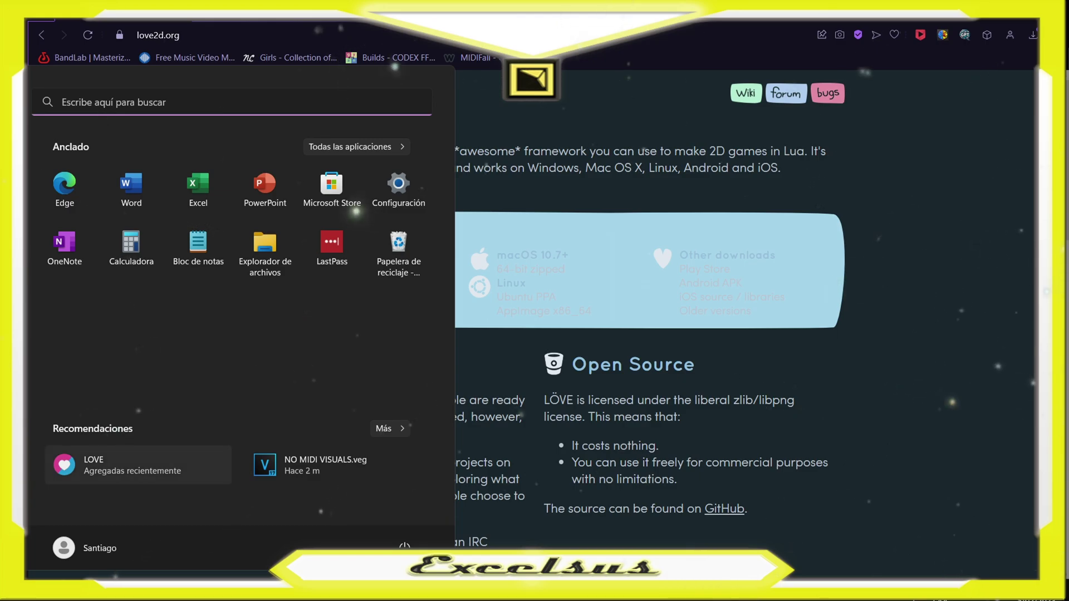
pyautogui.click(139, 465)
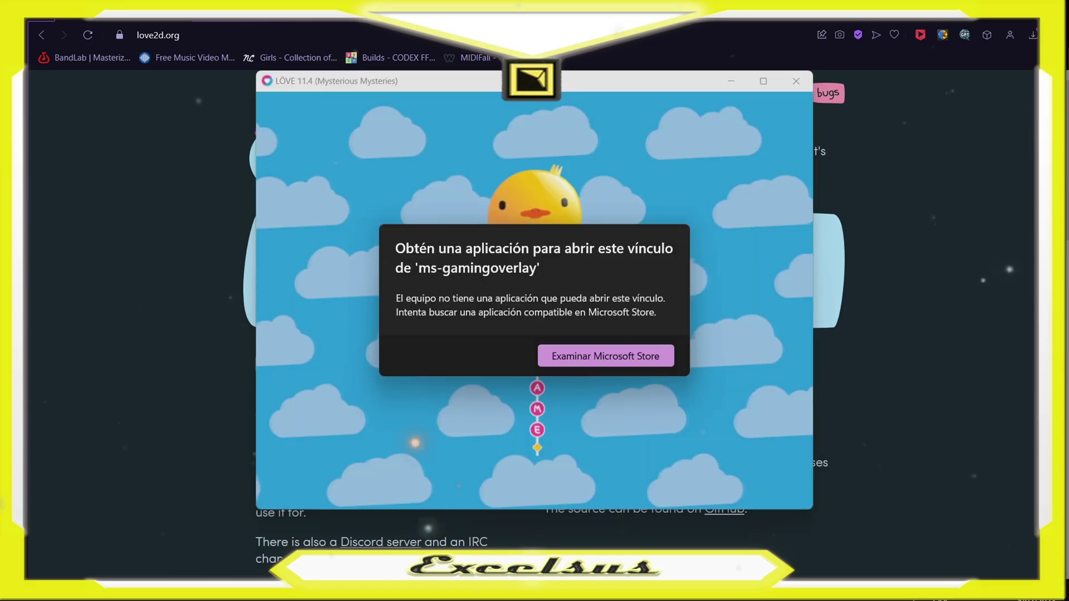
pyautogui.press('Escape')
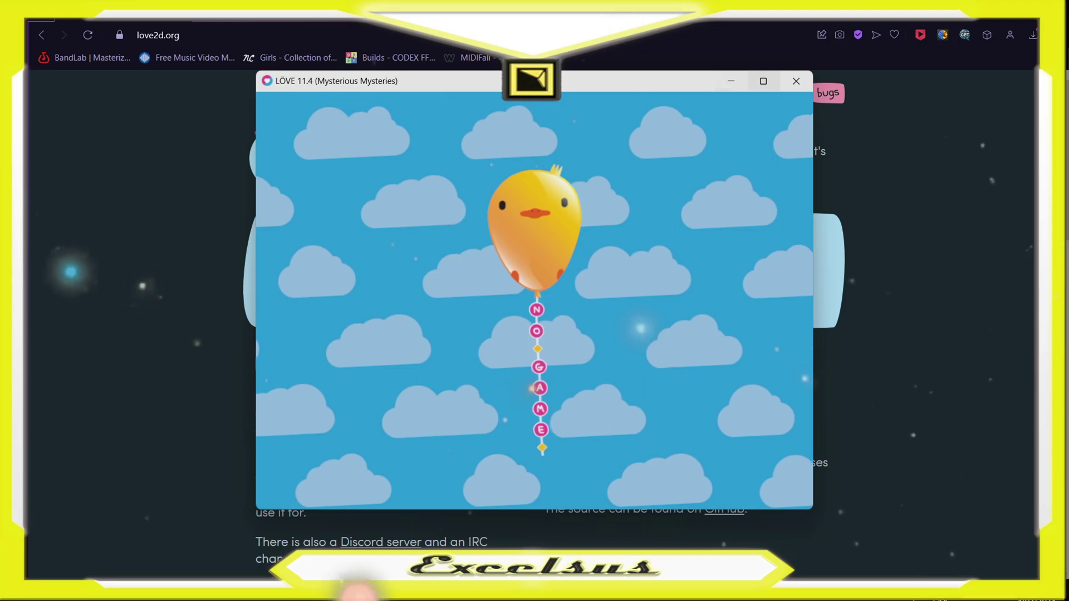
pyautogui.hotkey('alt', 'F4')
# - Switch to File Explorer and go by way of Documentos and Este equipo to the Windows (C:) drive
pyautogui.hotkey('alt', 'Tab')
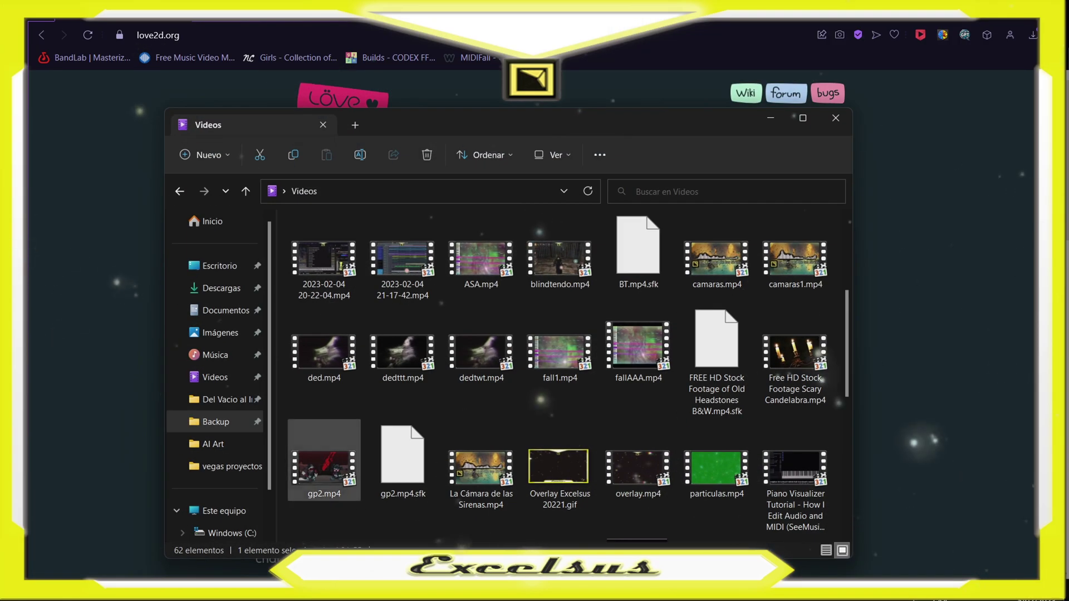
pyautogui.click(225, 310)
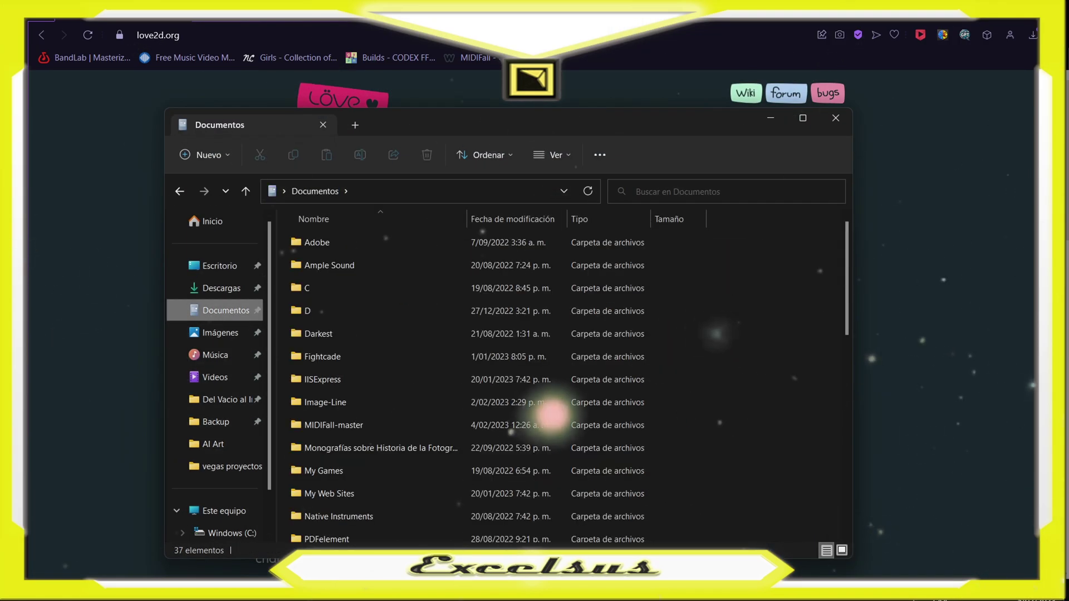
pyautogui.click(333, 372)
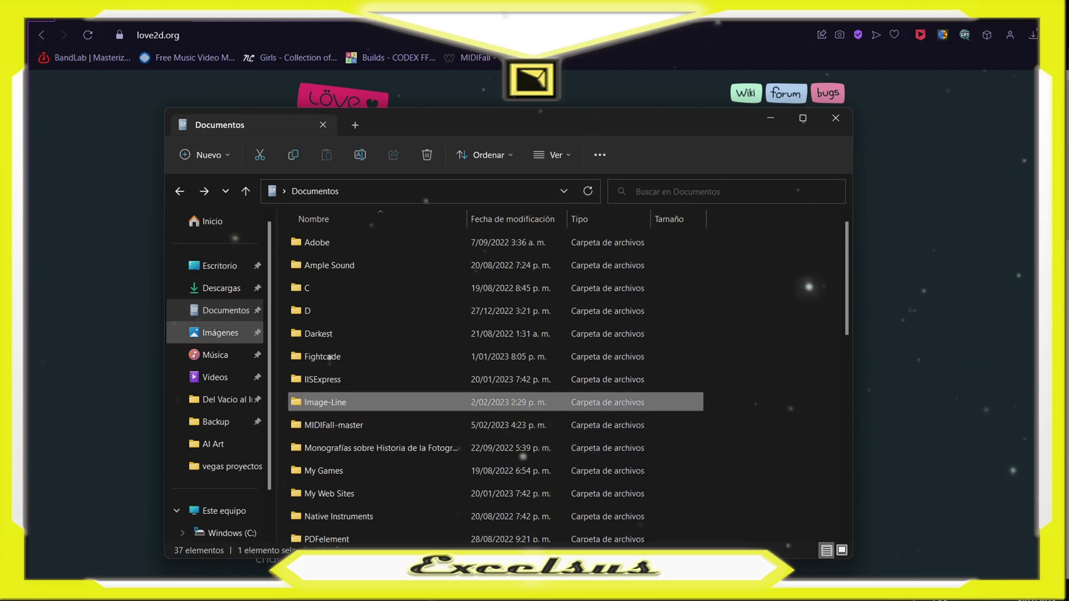
pyautogui.scroll(-1, 220, 342)
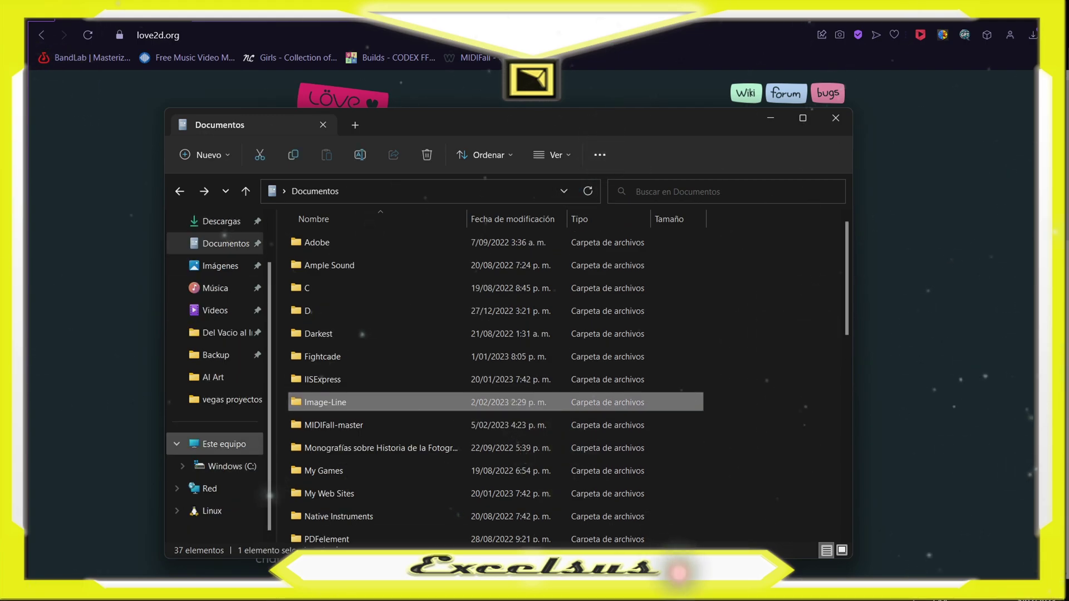
pyautogui.click(223, 443)
pyautogui.doubleClick(374, 258)
# - Open the LOVE folder inside Archivos de programa, select love.exe, and reposition the folder window
pyautogui.press('a')
pyautogui.press('a')
pyautogui.press('a')
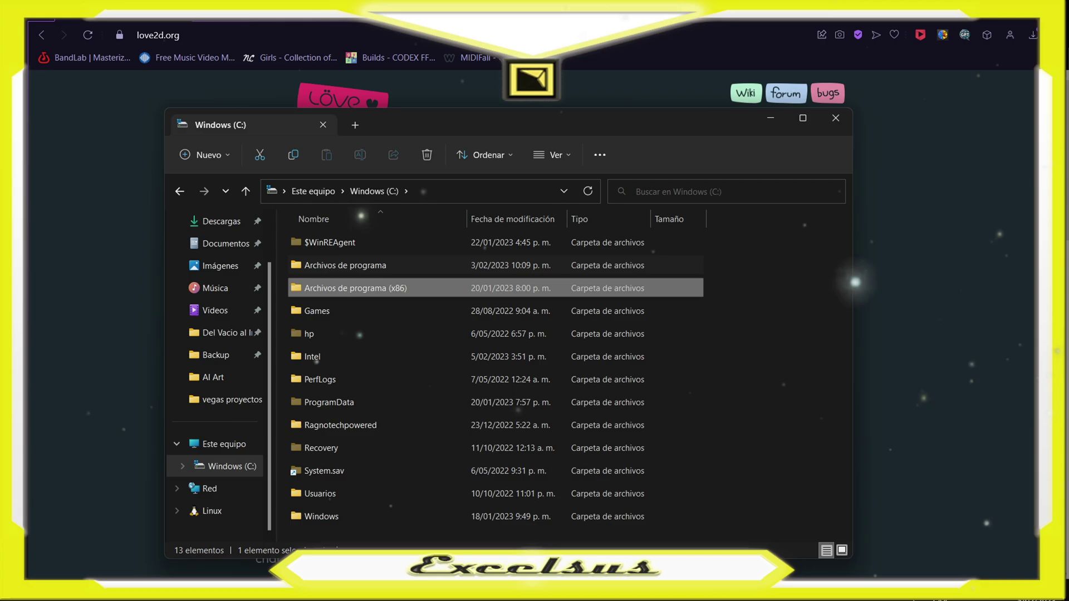
pyautogui.press('Return')
pyautogui.press('a')
pyautogui.press('l')
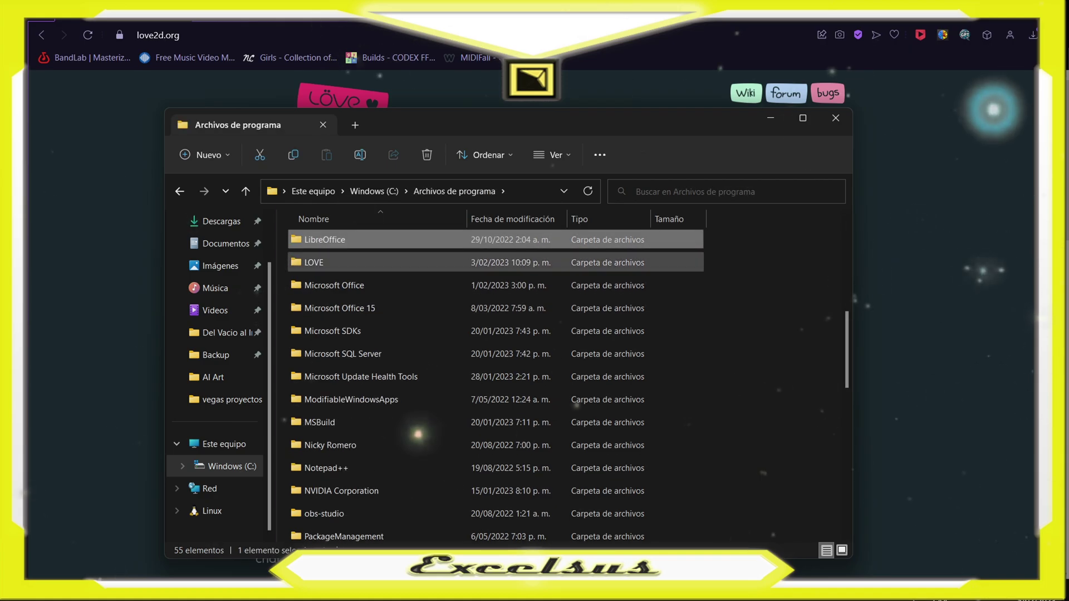
pyautogui.doubleClick(313, 262)
pyautogui.scroll(1, 342, 328)
pyautogui.click(342, 332)
pyautogui.moveTo(501, 120); pyautogui.dragTo(532, 118)
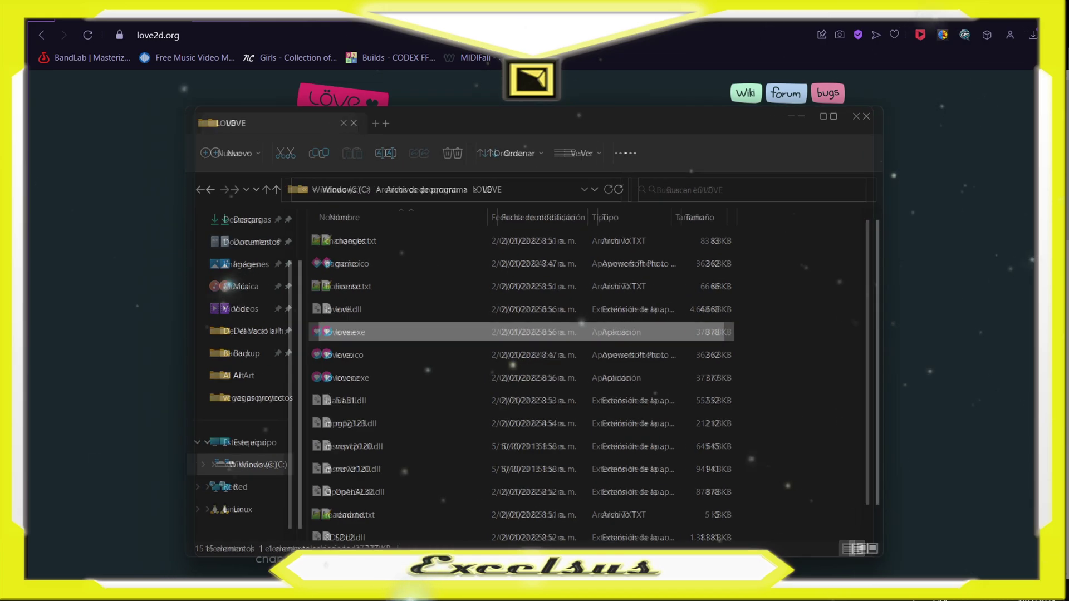
# - Open a second File Explorer window beside the LOVE folder and show Documentos in it
pyautogui.rightClick(109, 591)
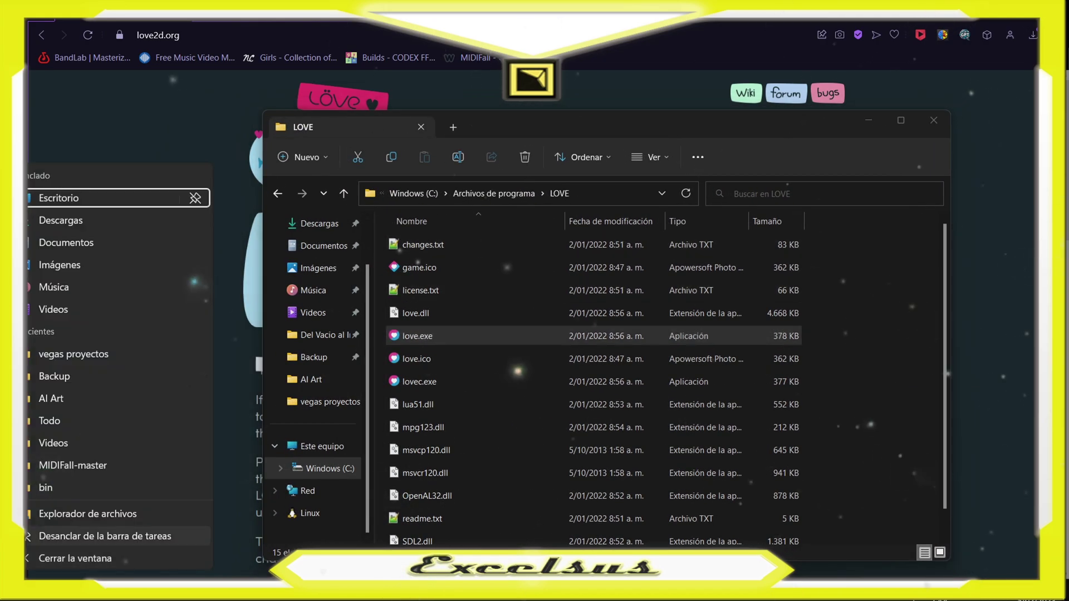
pyautogui.click(87, 513)
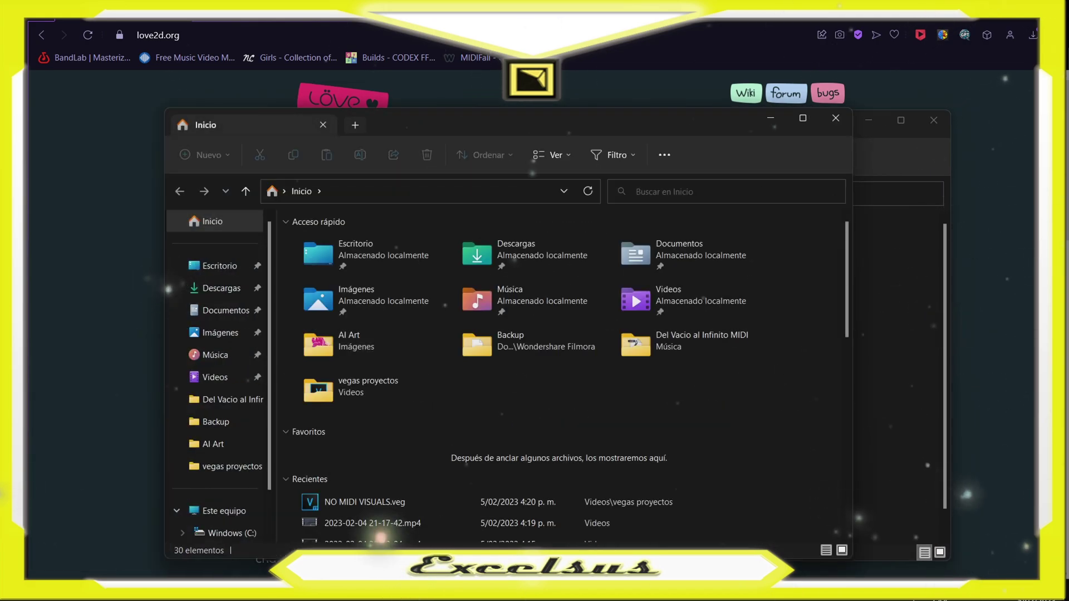
pyautogui.moveTo(446, 124); pyautogui.dragTo(851, 179)
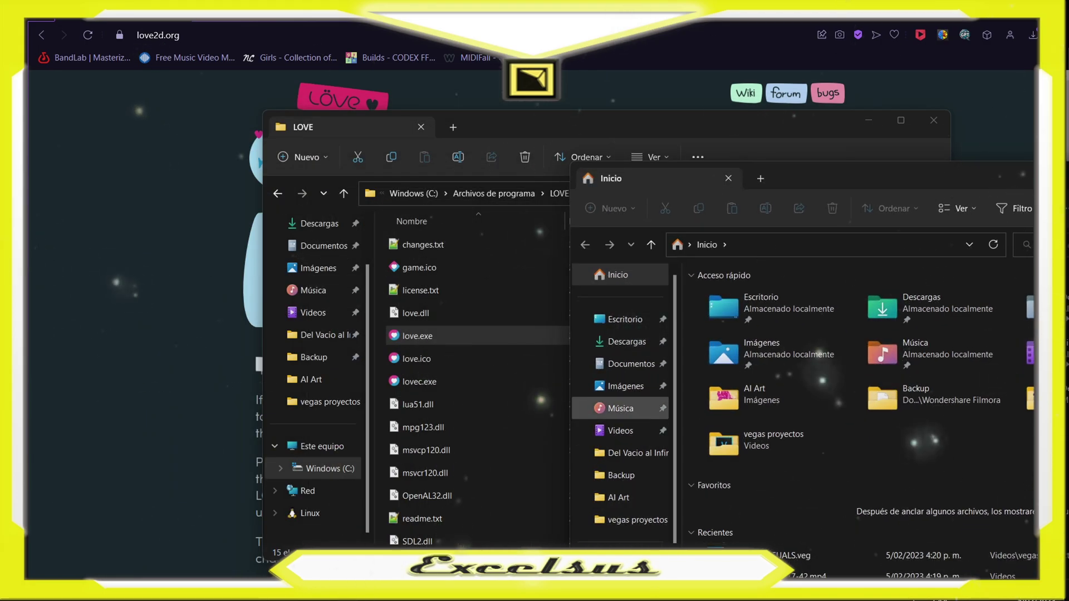
pyautogui.click(631, 363)
# - Launch MIDIFall by dropping the MIDIFall-master folder onto love.exe, and dismiss the ms-gamingoverlay pop-up
pyautogui.moveTo(740, 478); pyautogui.dragTo(428, 348)
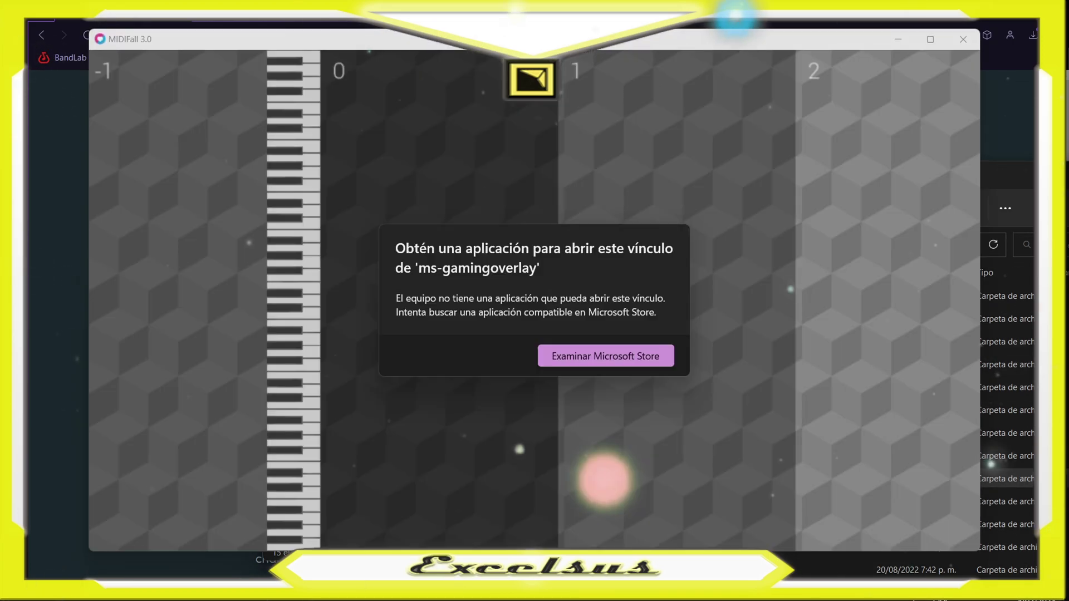
pyautogui.press('Escape')
pyautogui.press('space')
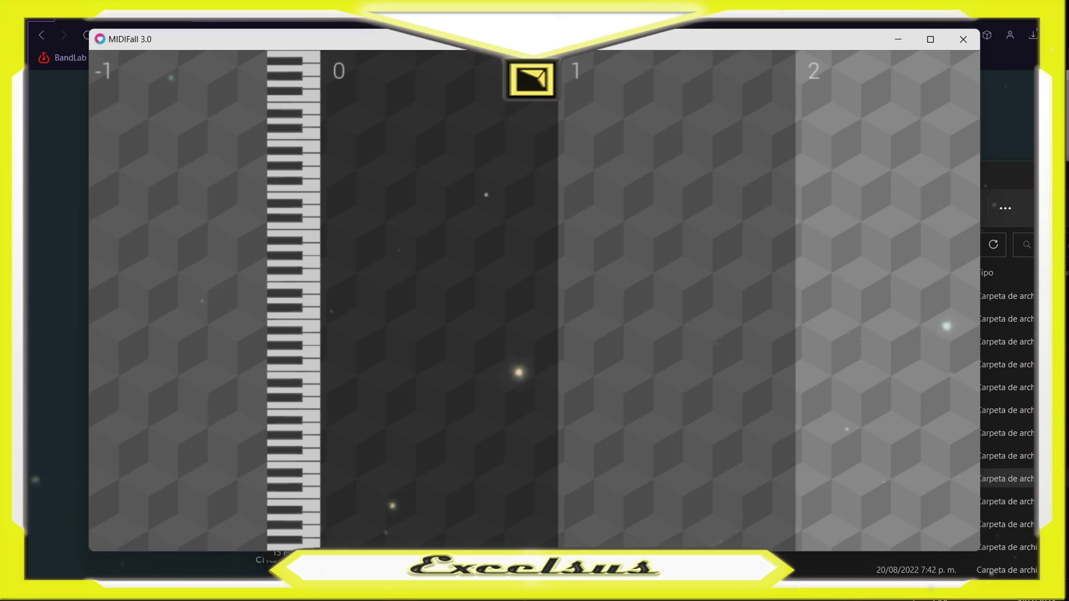
# - Show and hide MIDIFall's settings menu several times, leaving it open
pyautogui.press('Escape')
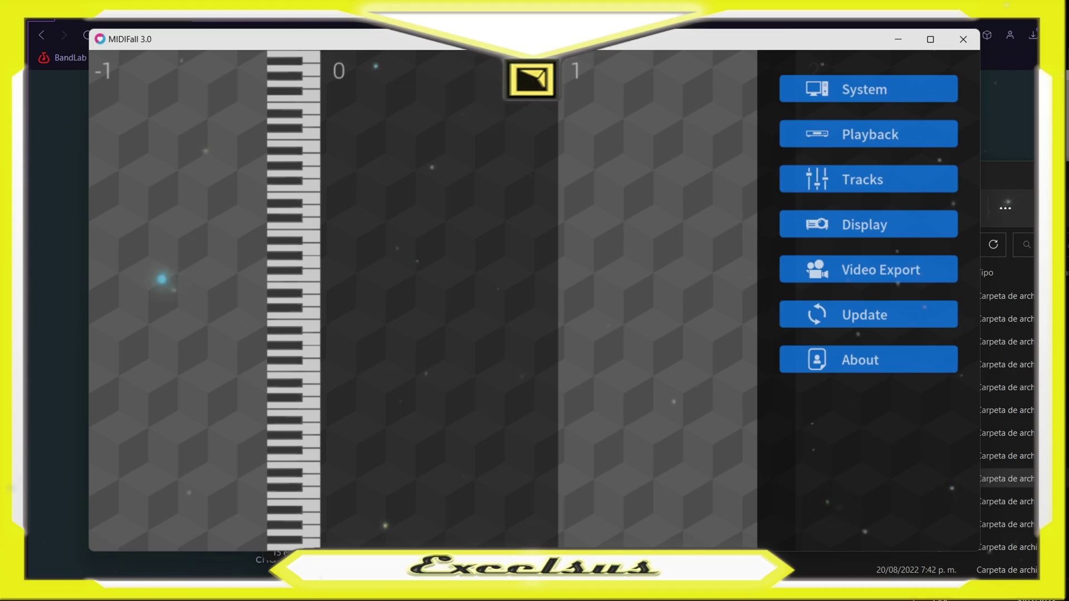
pyautogui.press('Escape')
pyautogui.press('Escape')
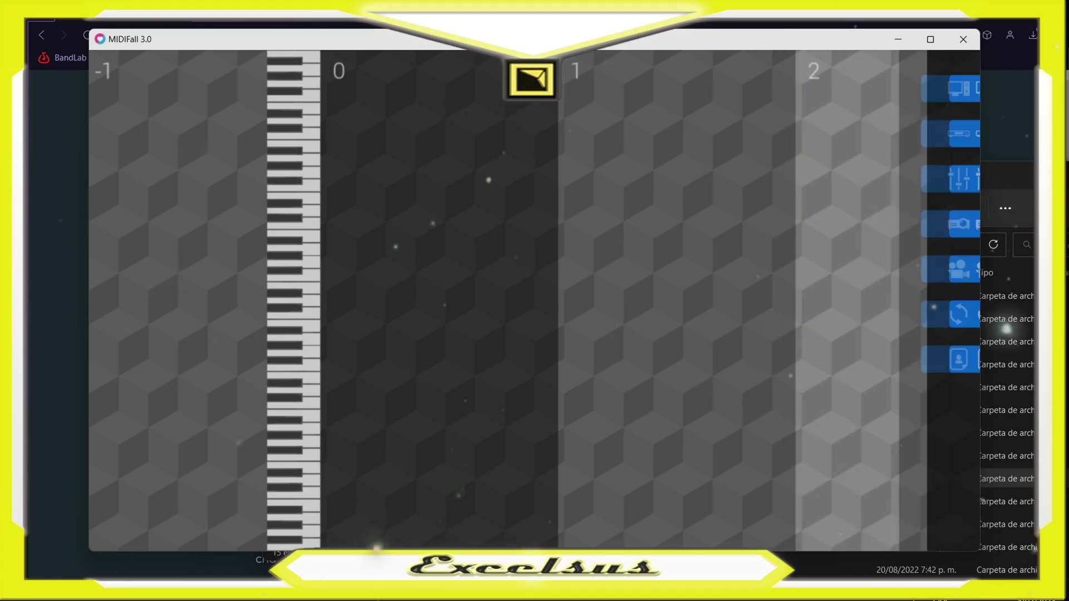
pyautogui.press('Escape')
pyautogui.press('Escape')
pyautogui.press('Escape')
pyautogui.press('Escape')
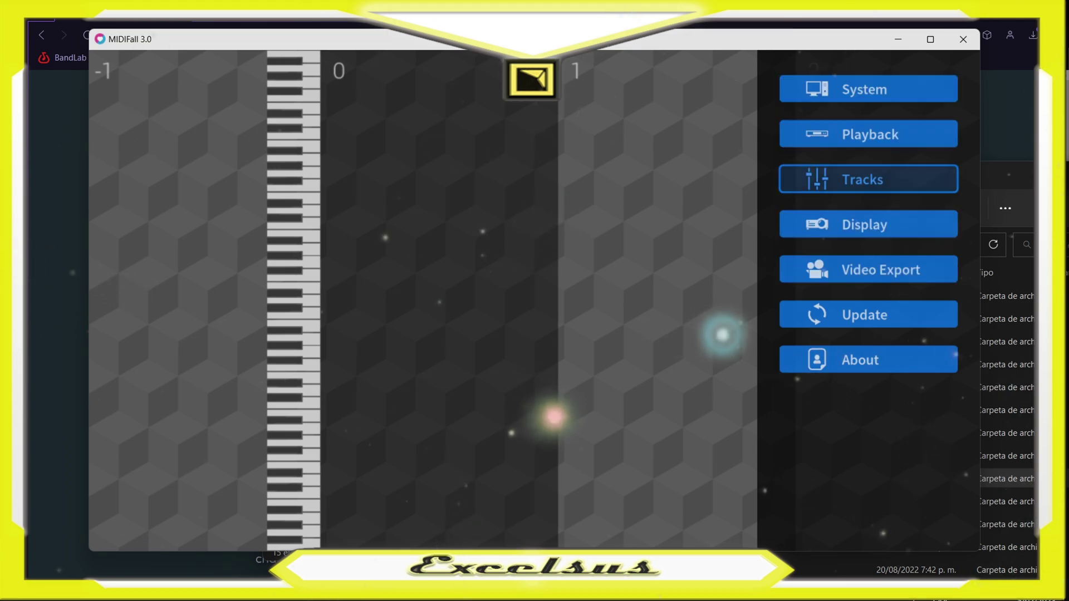
# - Load Scary Piano_5.mid from the Música folder through the Playback settings, and leave the settings menu
pyautogui.click(867, 135)
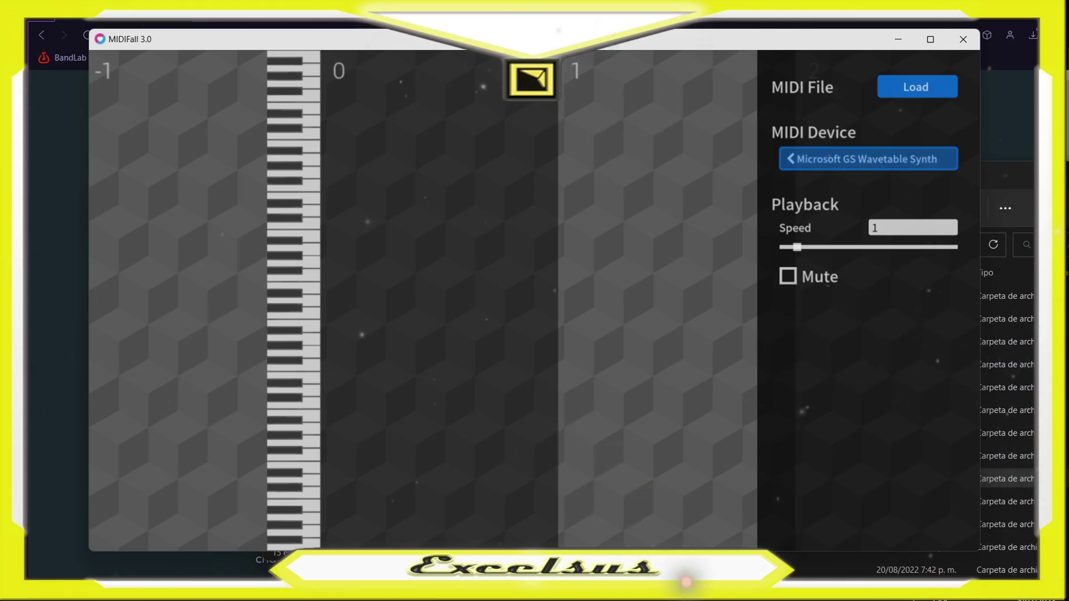
pyautogui.click(916, 87)
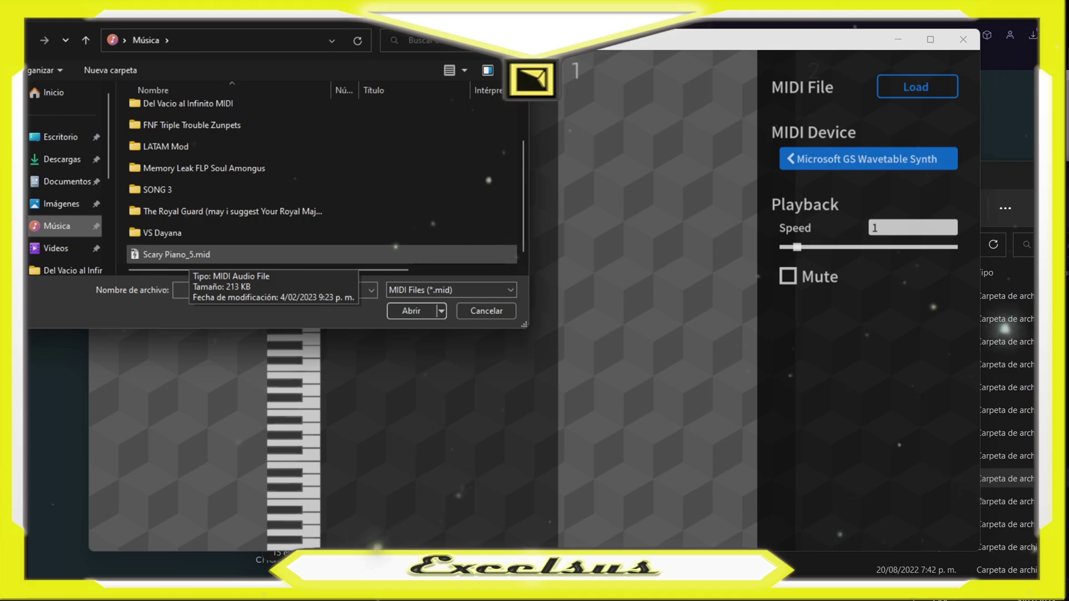
pyautogui.doubleClick(189, 255)
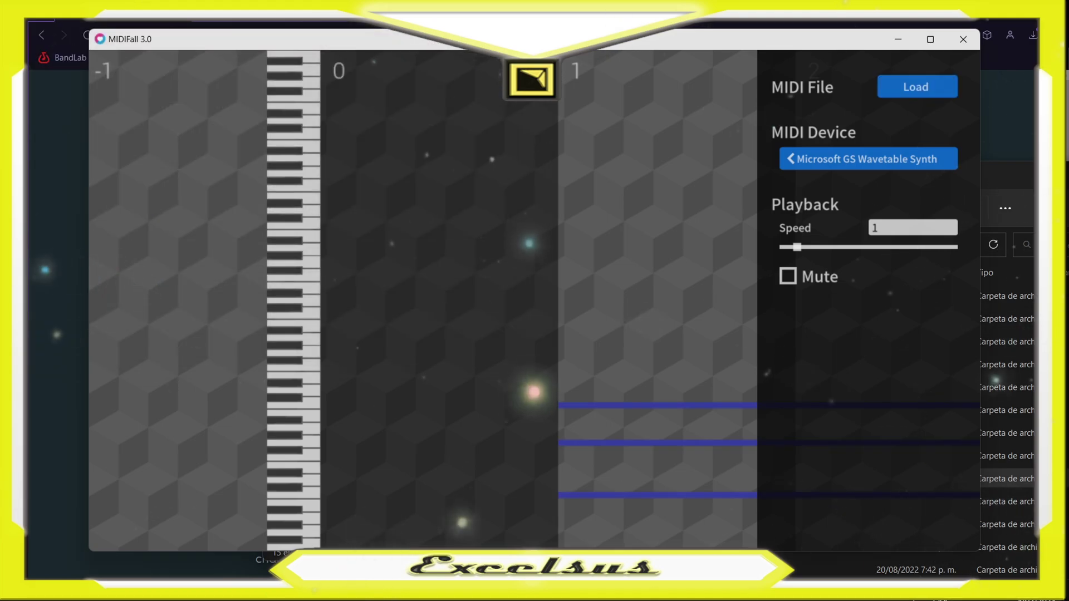
pyautogui.press('Escape')
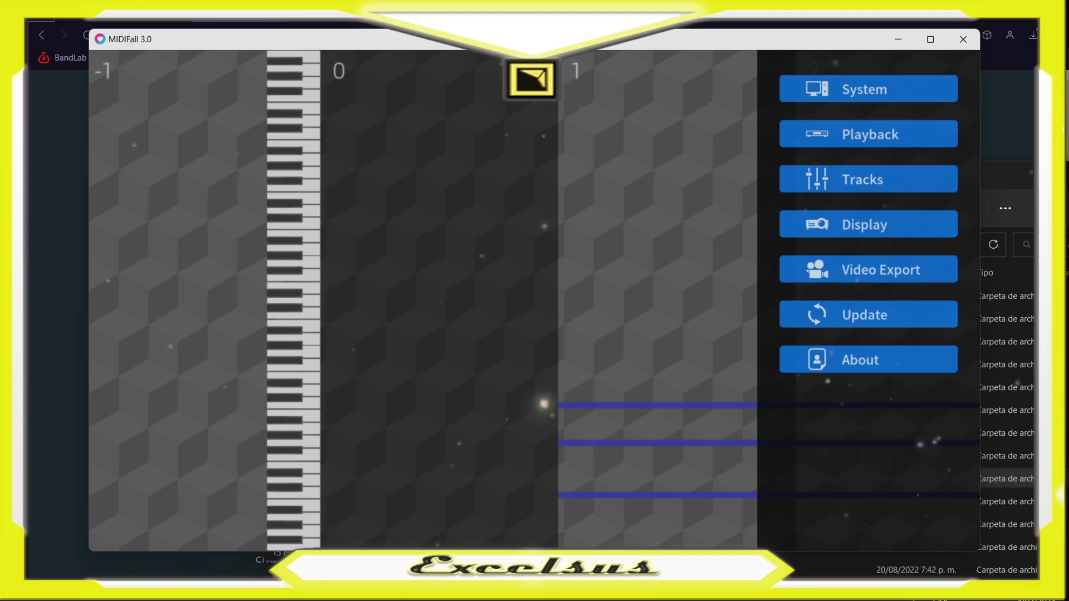
pyautogui.press('Escape')
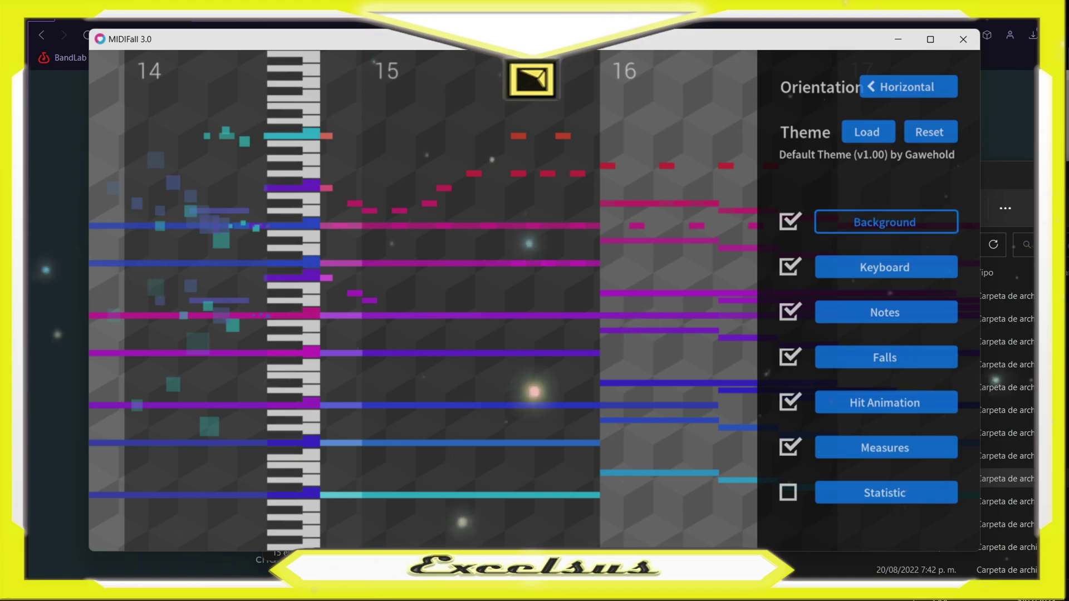
# - Examine the Background image, colour, fit, scale and offset options in the display settings, and return to the list of display elements
pyautogui.click(885, 221)
pyautogui.press('Escape')
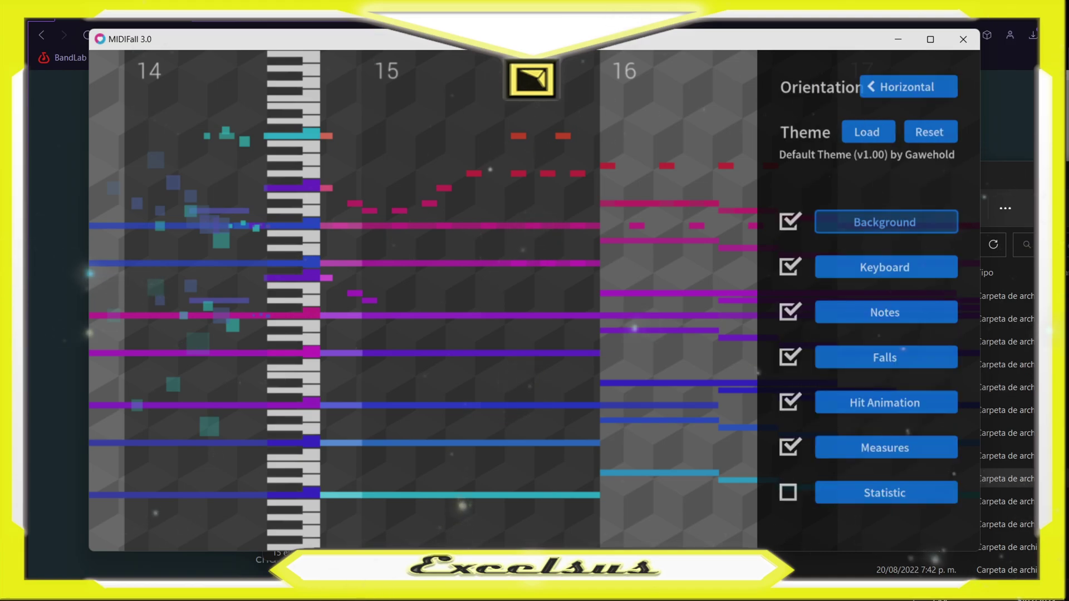
pyautogui.press('Return')
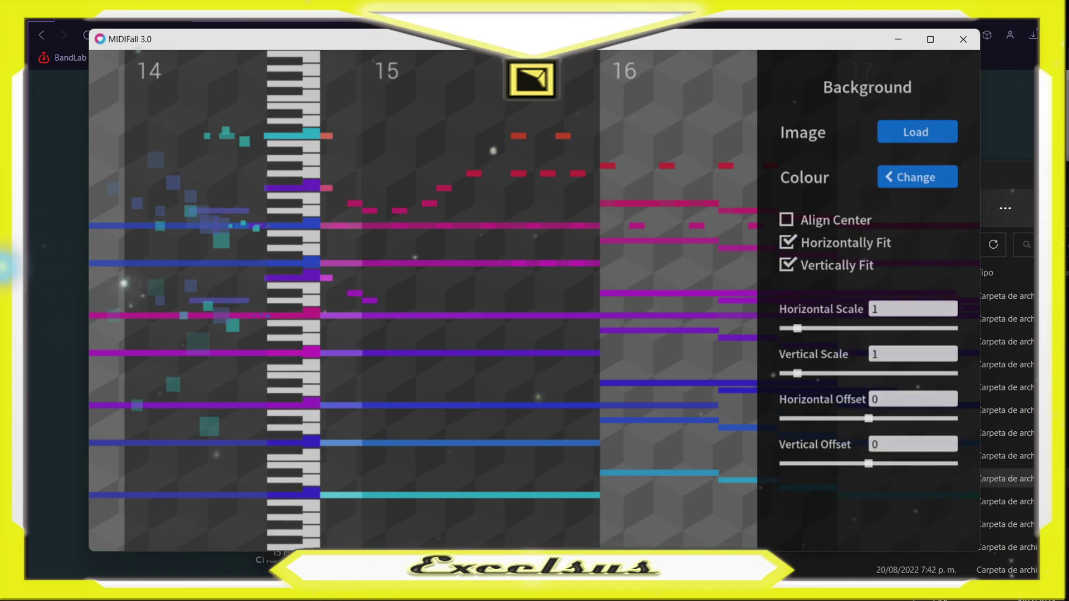
pyautogui.press('Escape')
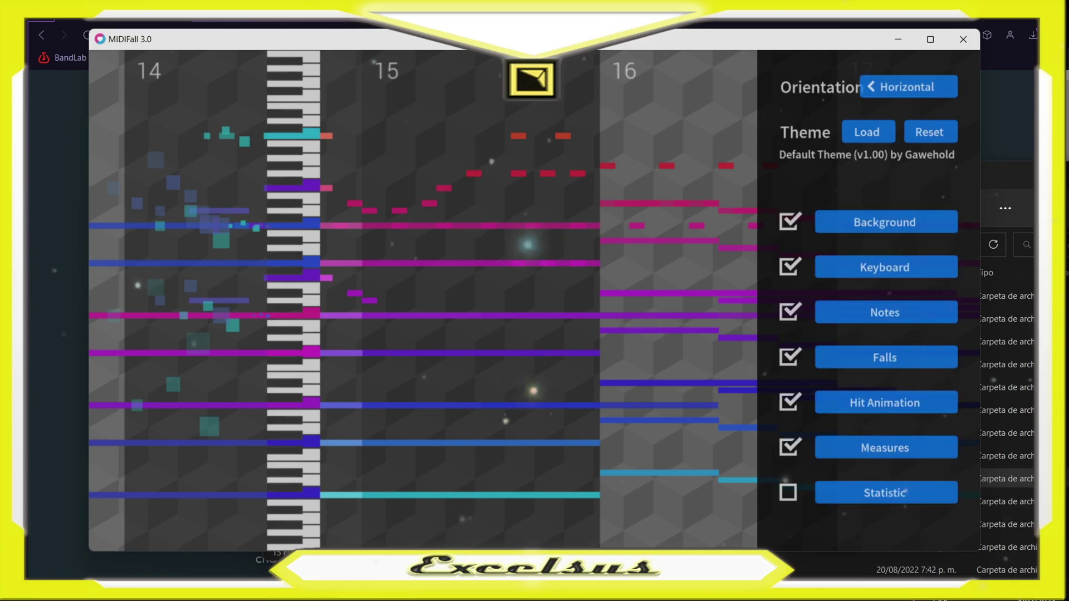
pyautogui.press('Return')
pyautogui.press('Escape')
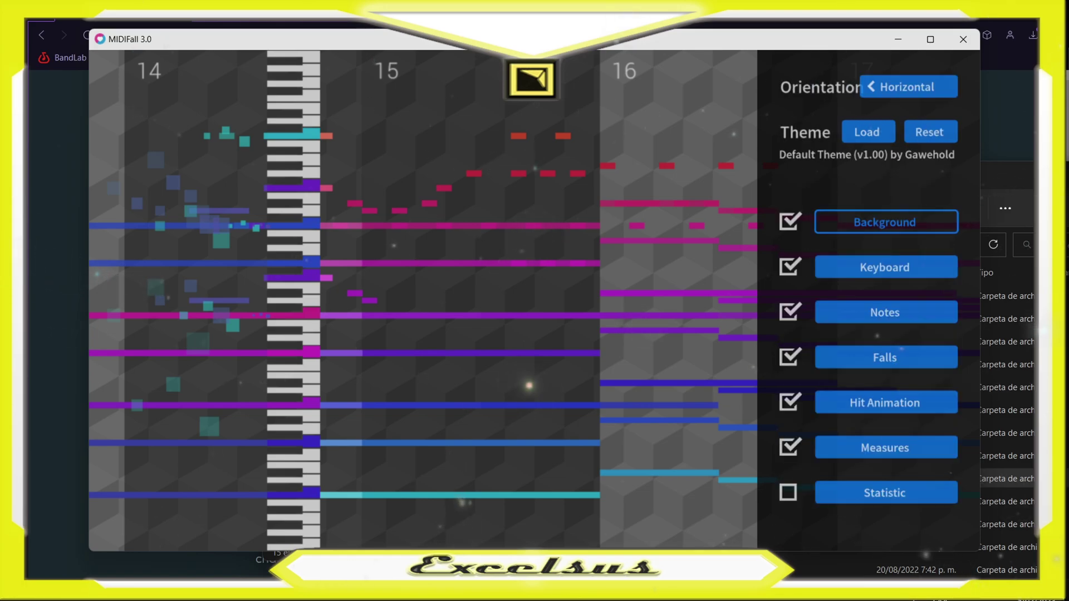
pyautogui.press('Left')
pyautogui.press('Return')
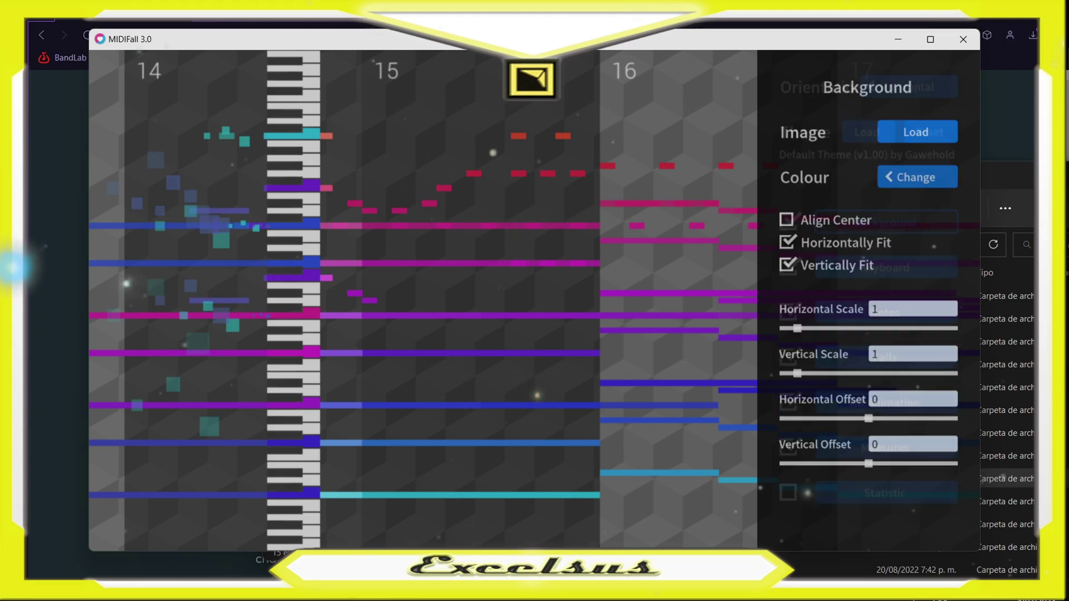
pyautogui.press('Escape')
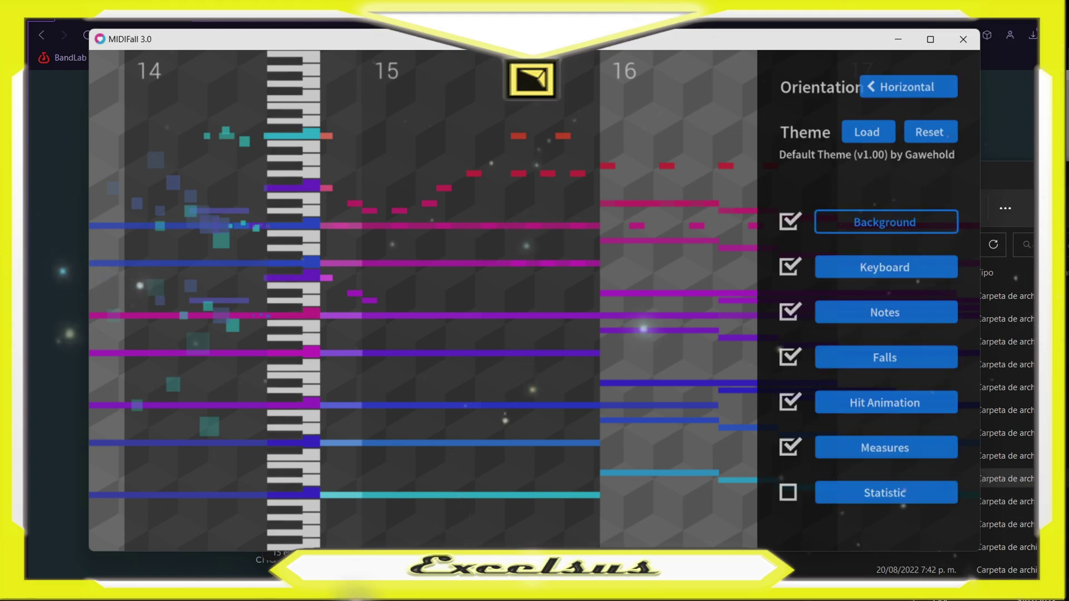
pyautogui.press('Return')
pyautogui.press('Escape')
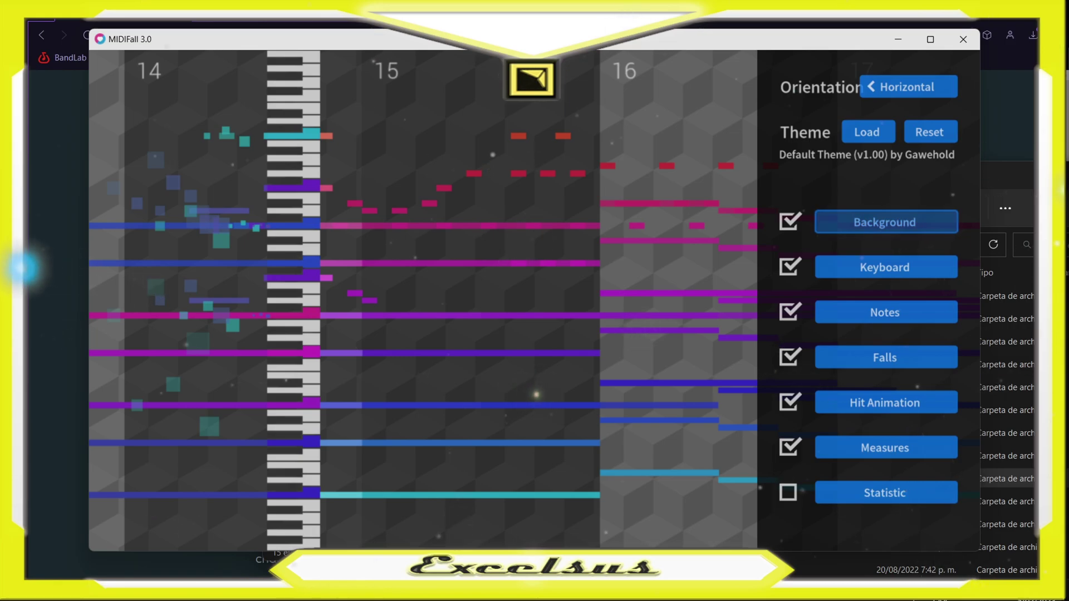
pyautogui.press('Return')
pyautogui.press('Escape')
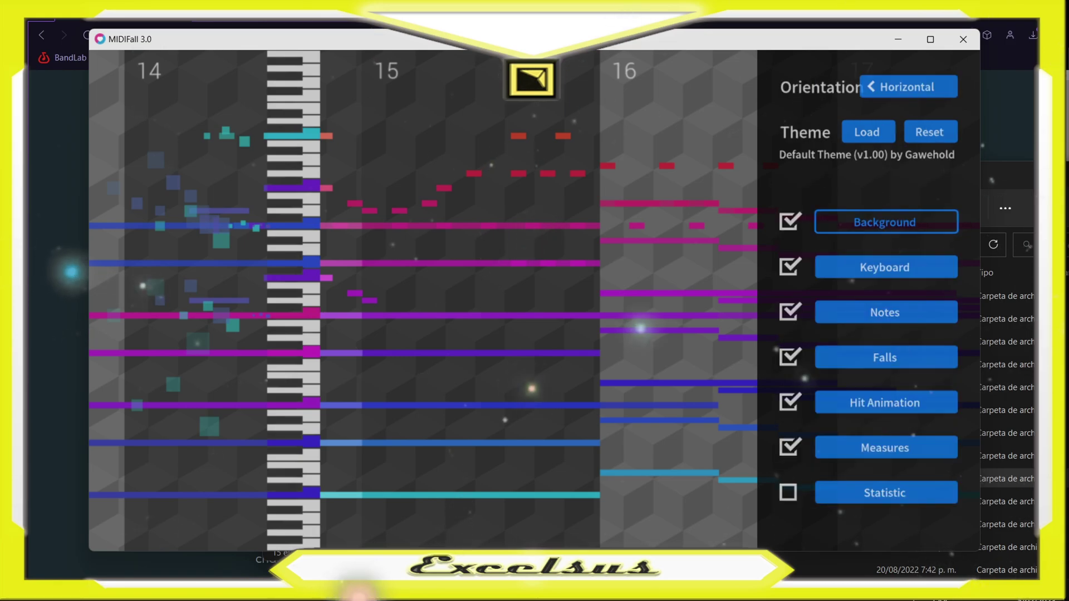
pyautogui.press('Return')
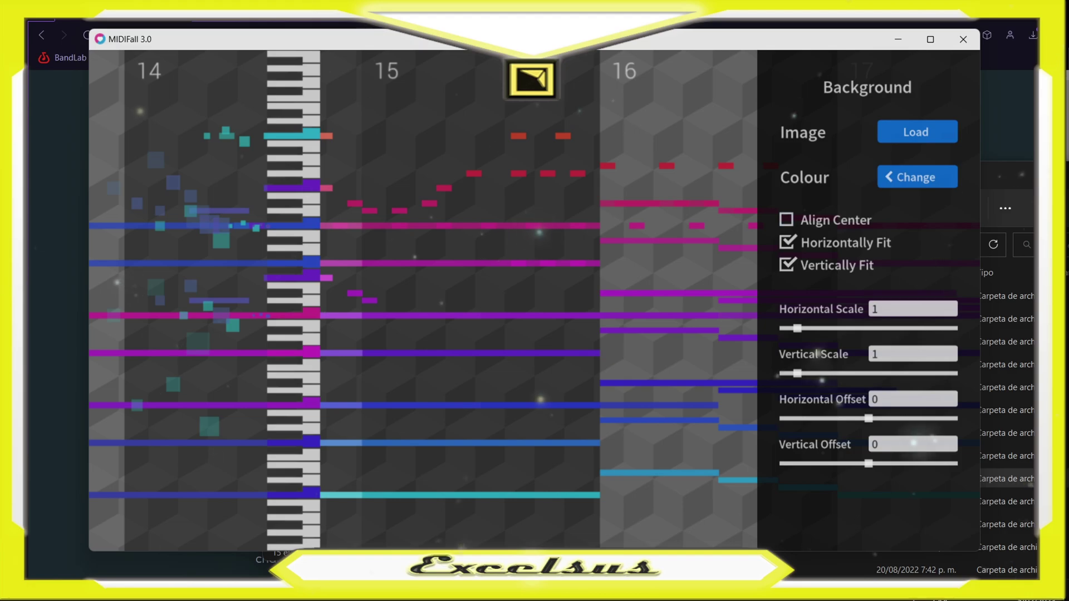
pyautogui.press('Escape')
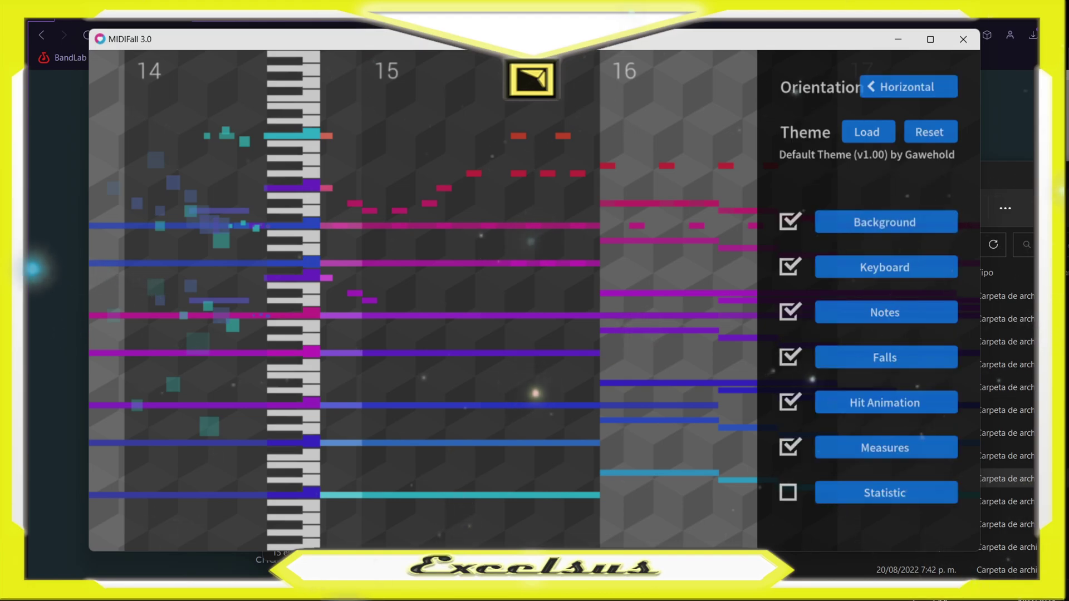
pyautogui.press('Return')
pyautogui.press('Escape')
pyautogui.press('Left')
pyautogui.press('Return')
pyautogui.press('Escape')
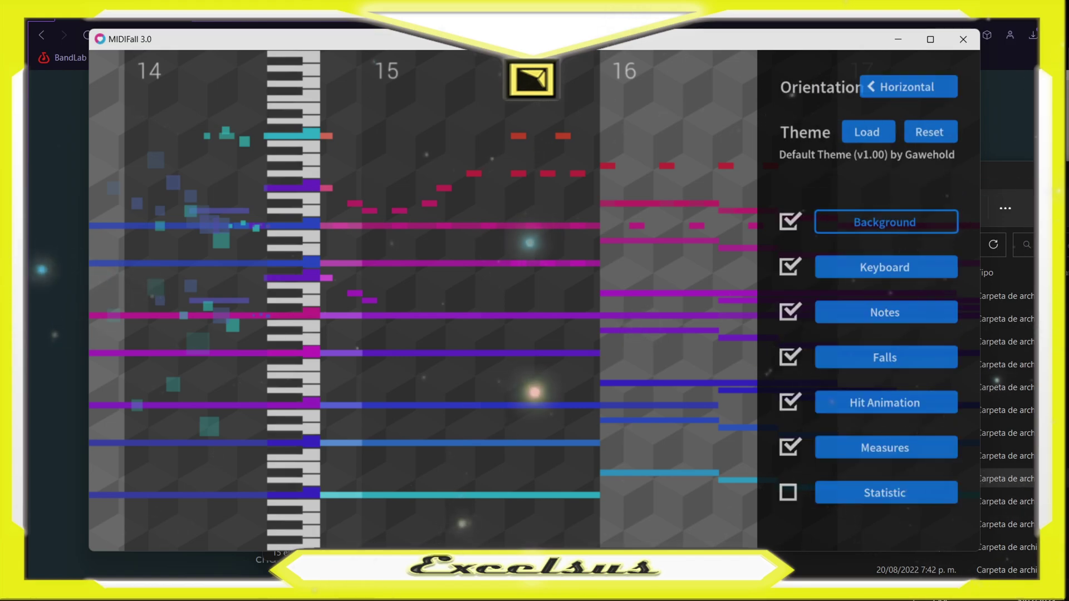
# - Load a nebula image as the visualization's background, and pause the playback
pyautogui.press('Return')
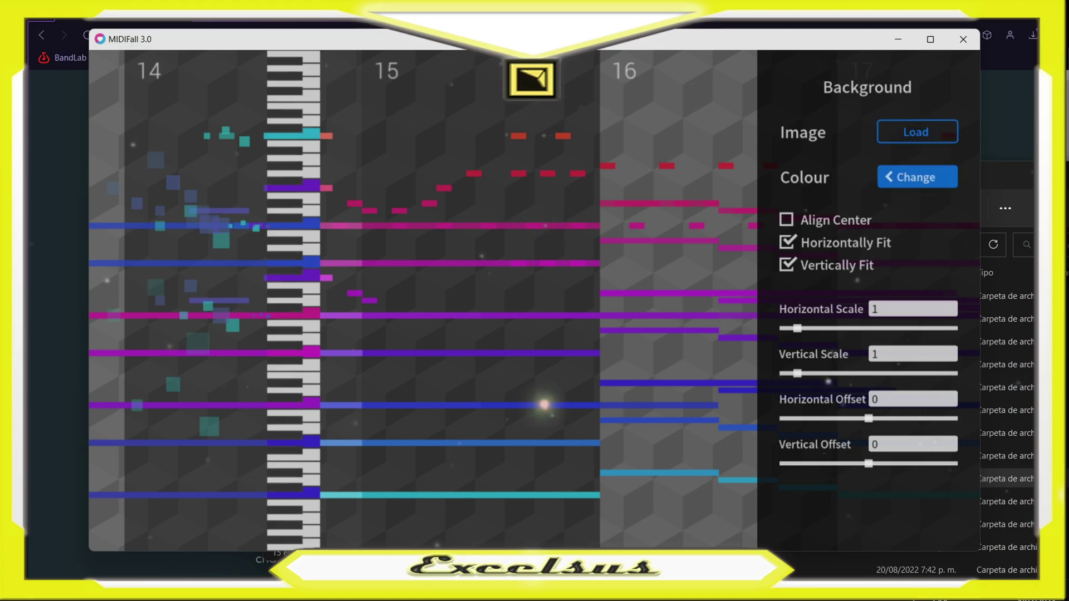
pyautogui.click(916, 132)
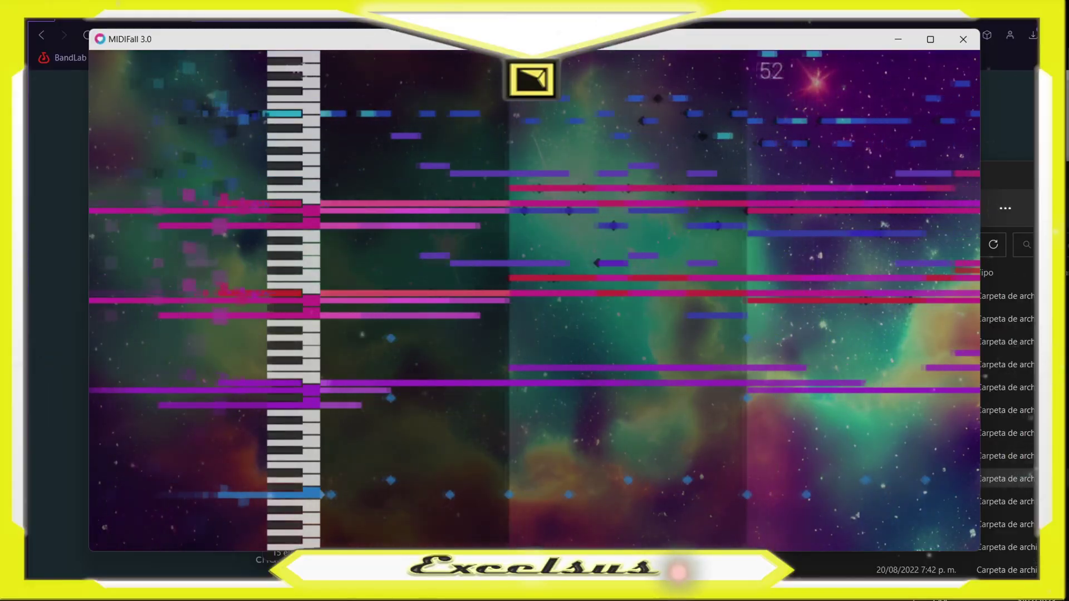
pyautogui.press('space')
# - Examine the list of tracks and their colour options in the Tracks settings, and return to the main settings
pyautogui.moveTo(974, 257)
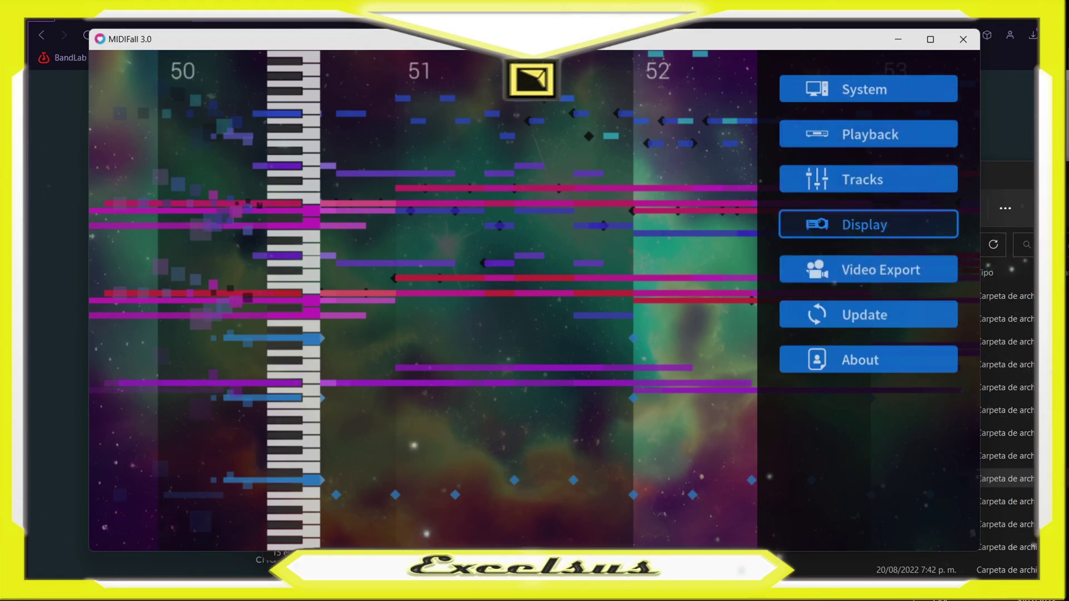
pyautogui.click(941, 179)
pyautogui.scroll(3, 867, 300)
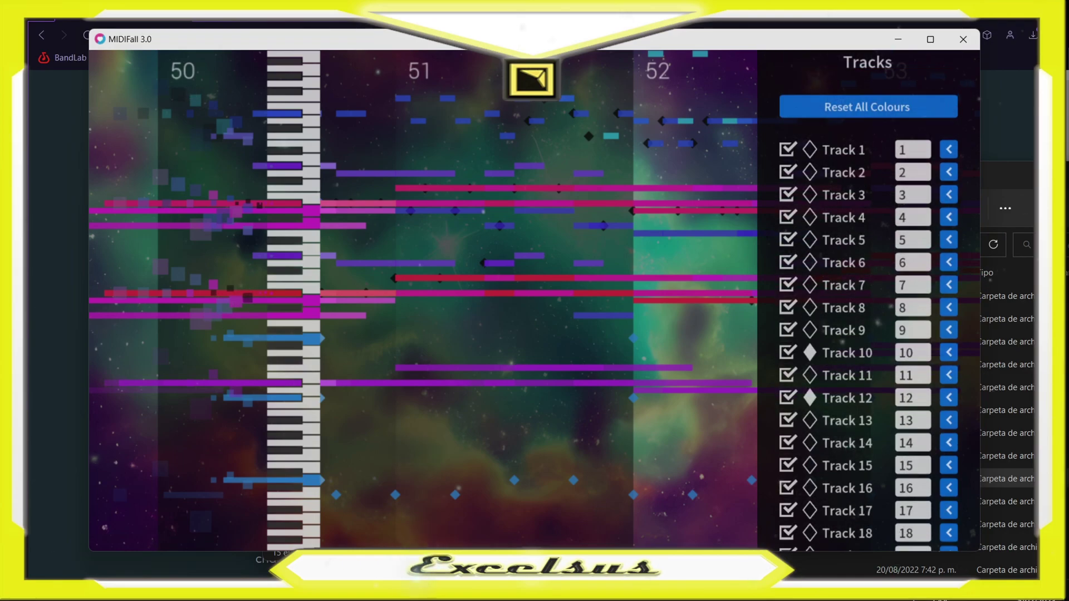
pyautogui.press('Escape')
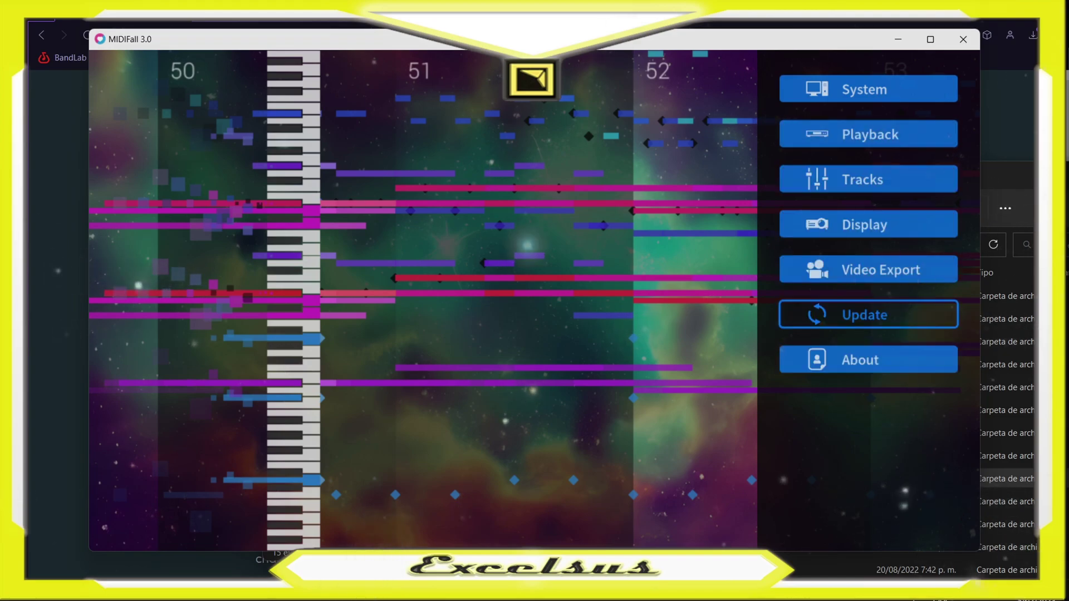
# - Try to export the visualization from the Video Export settings, and dismiss the error message
pyautogui.click(867, 270)
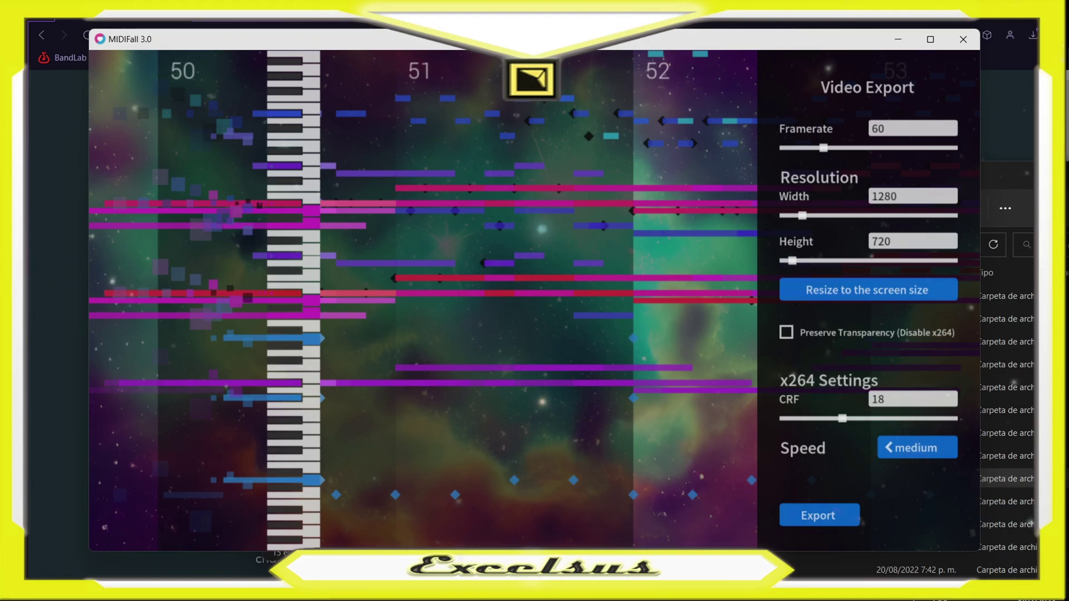
pyautogui.click(818, 514)
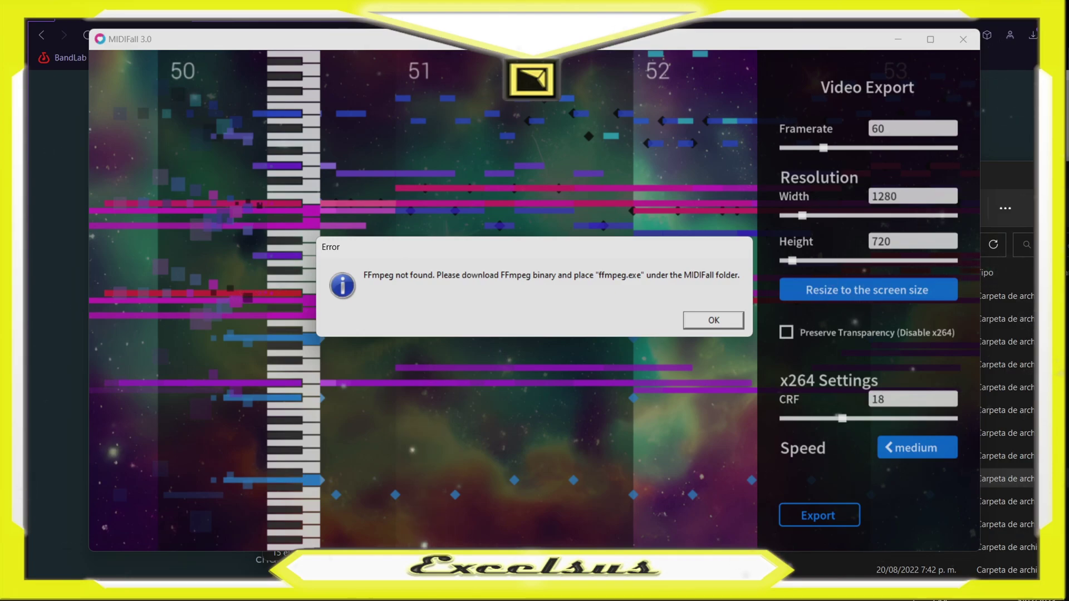
pyautogui.press('Return')
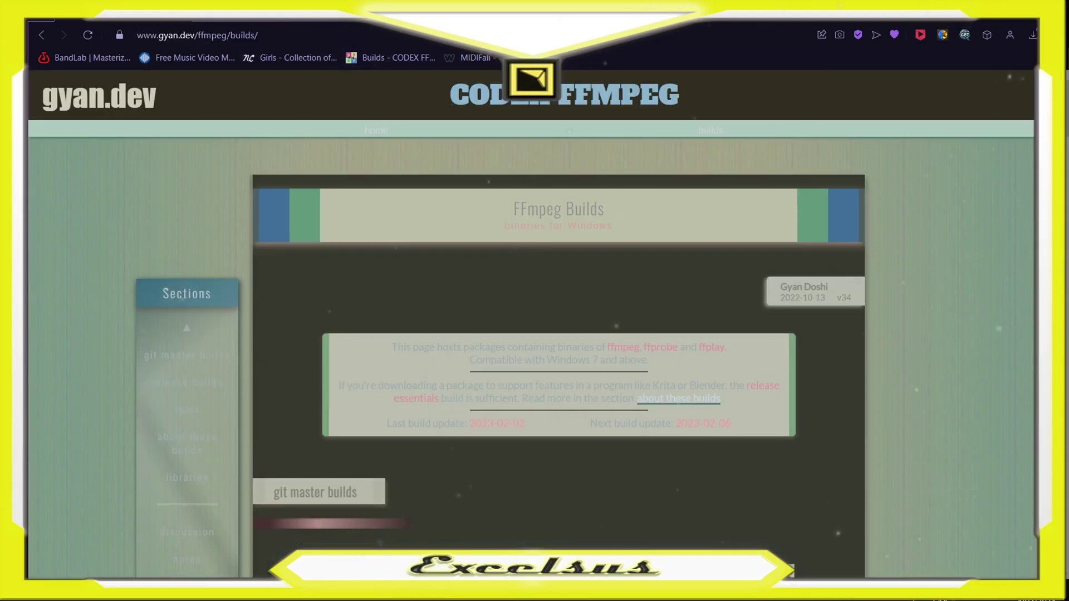
# - Examine the FFmpeg git master builds offered on the gyan.dev page in the browser, and clear the text selection
pyautogui.hotkey('ctrl', 'a')
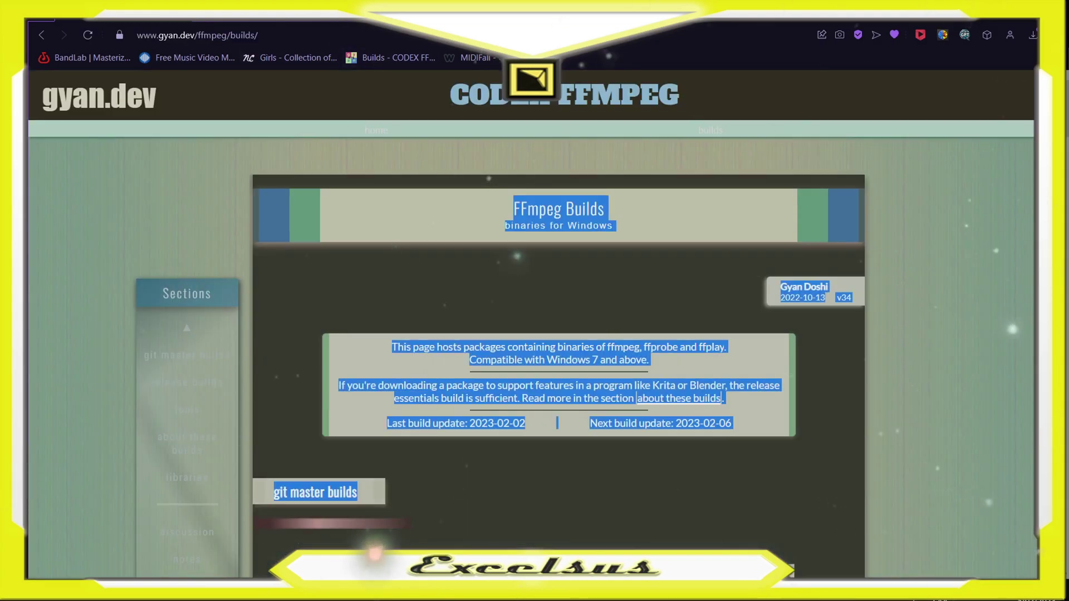
pyautogui.scroll(-10, 559, 334)
pyautogui.scroll(4, 558, 342)
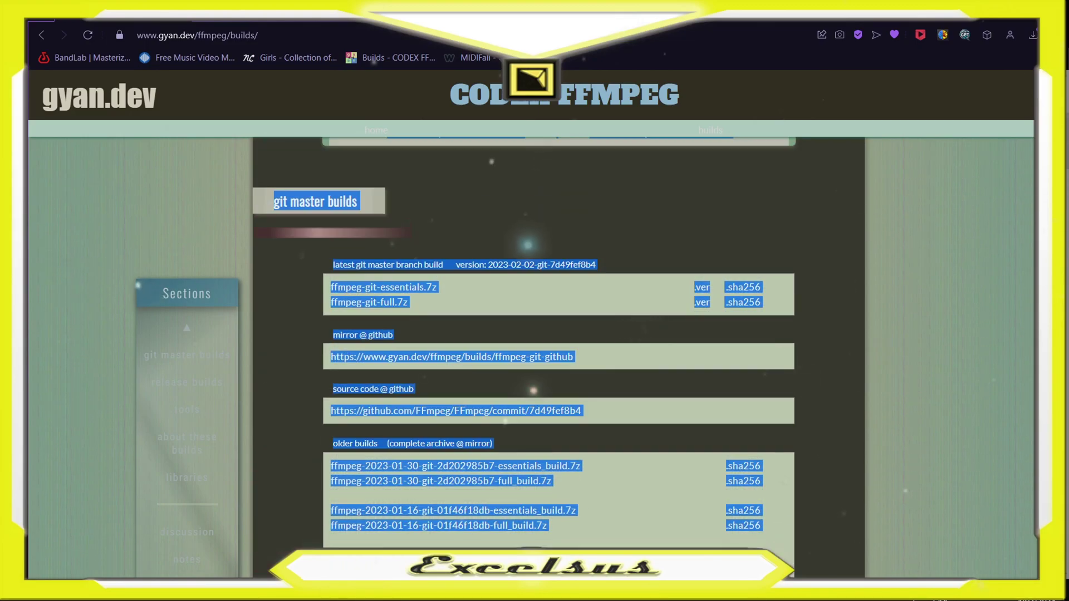
pyautogui.rightClick(854, 306)
pyautogui.rightClick(701, 203)
pyautogui.press('Escape')
pyautogui.scroll(5, 537, 233)
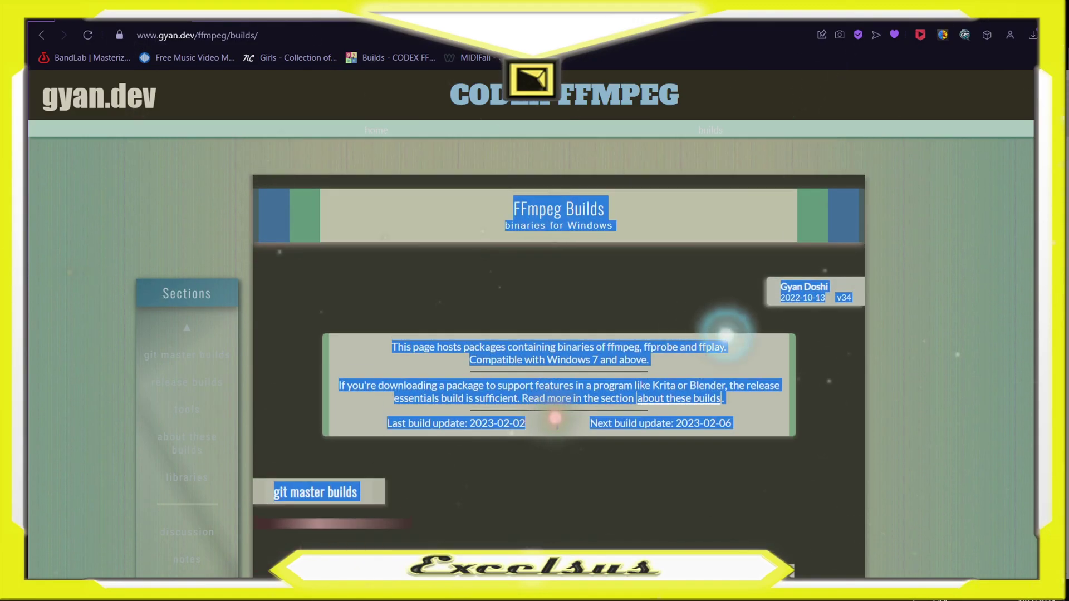
pyautogui.click(560, 422)
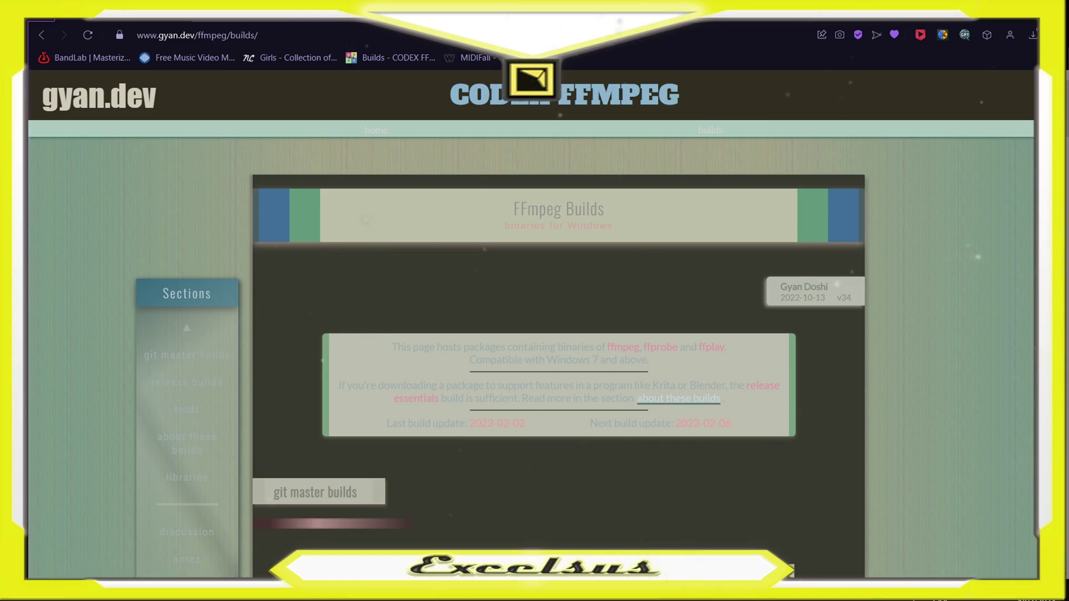
# - Switch to File Explorer and open the bin folder inside MIDIFall-master's MIDIFall_UpdateChecker folder
pyautogui.moveTo(127, 590)
pyautogui.click(72, 526)
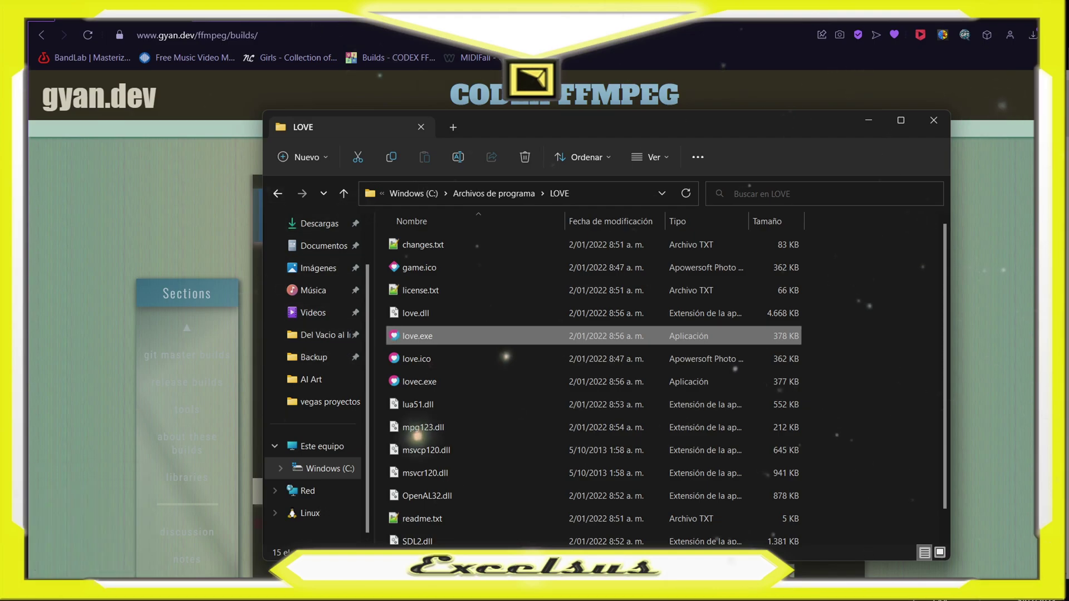
pyautogui.moveTo(139, 593)
pyautogui.click(192, 520)
pyautogui.doubleClick(738, 478)
pyautogui.moveTo(807, 177); pyautogui.dragTo(732, 162)
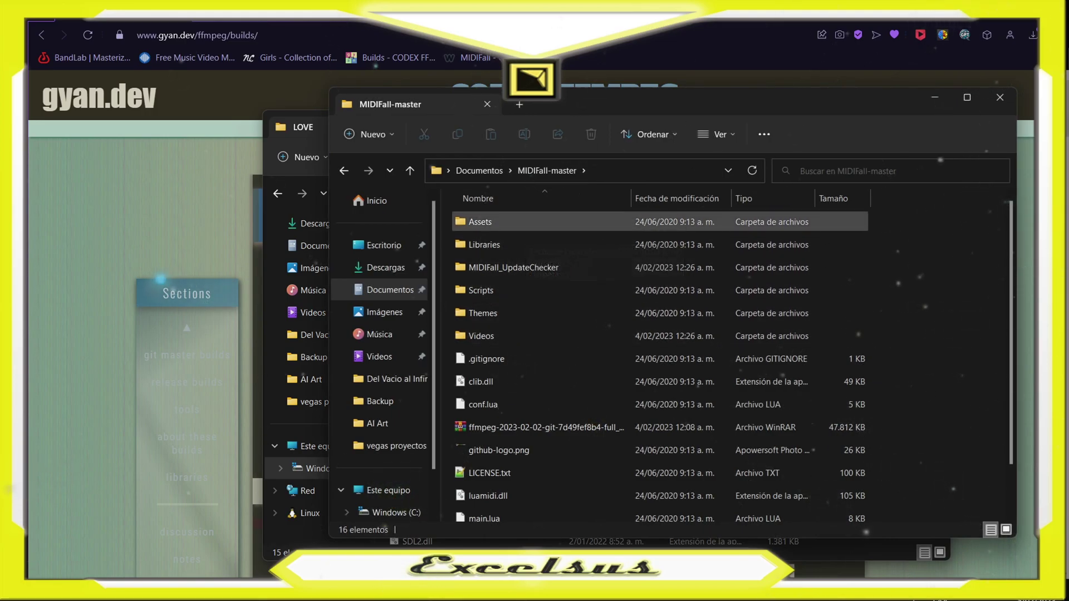
pyautogui.doubleClick(523, 267)
pyautogui.doubleClick(474, 222)
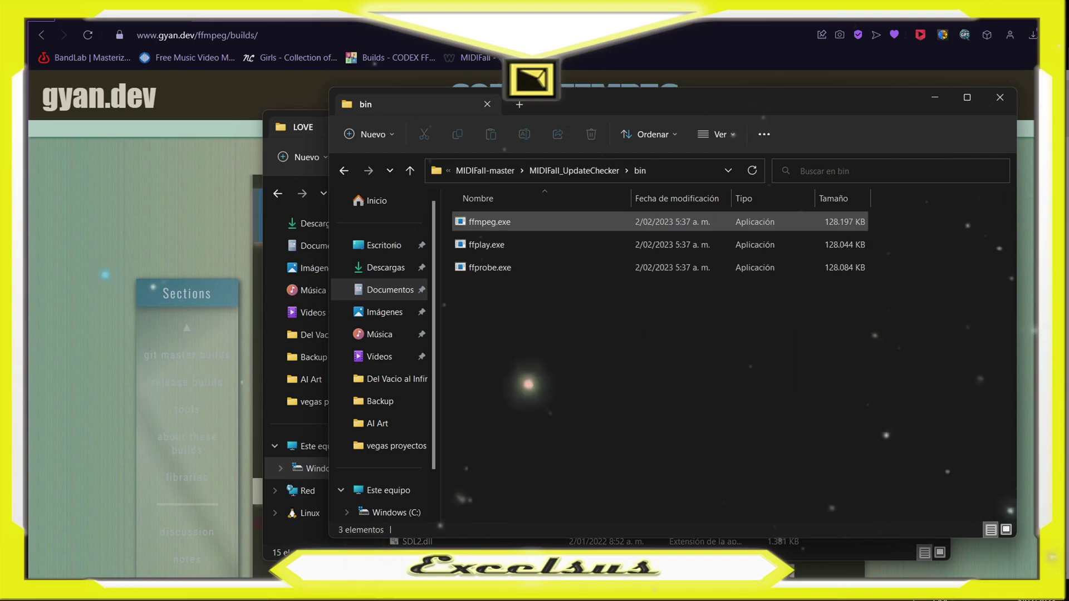
# - Copy ffmpeg.exe from the bin folder
pyautogui.click(490, 221)
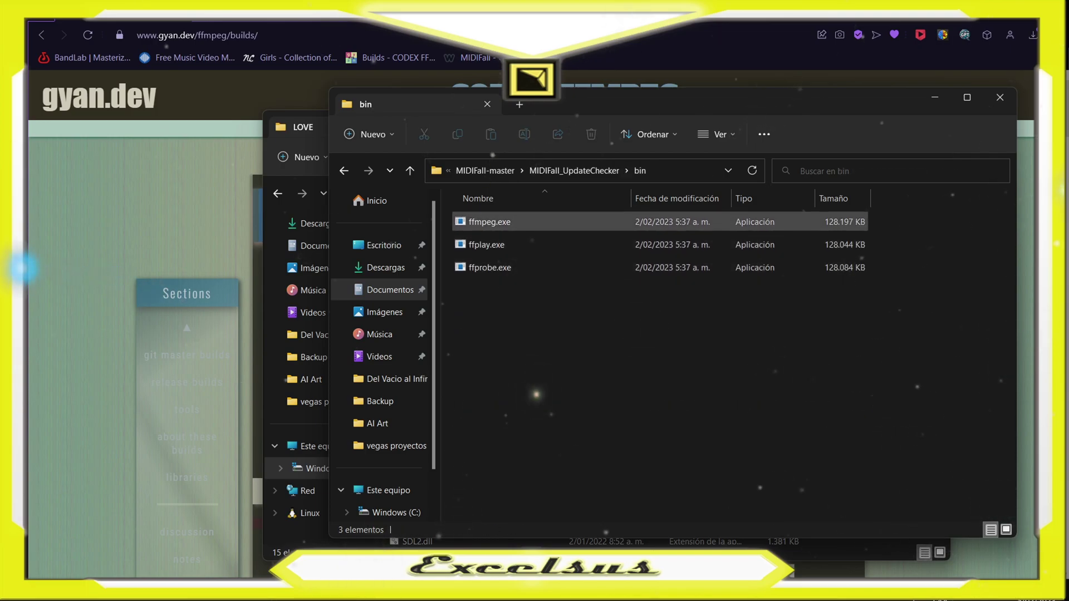
pyautogui.click(489, 268)
pyautogui.click(660, 345)
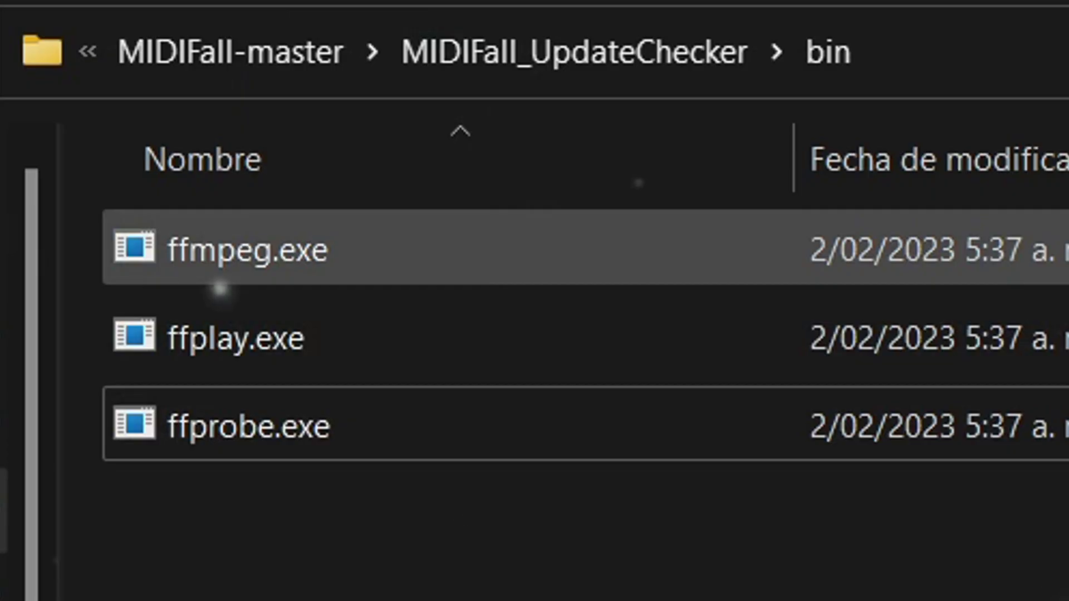
pyautogui.click(490, 222)
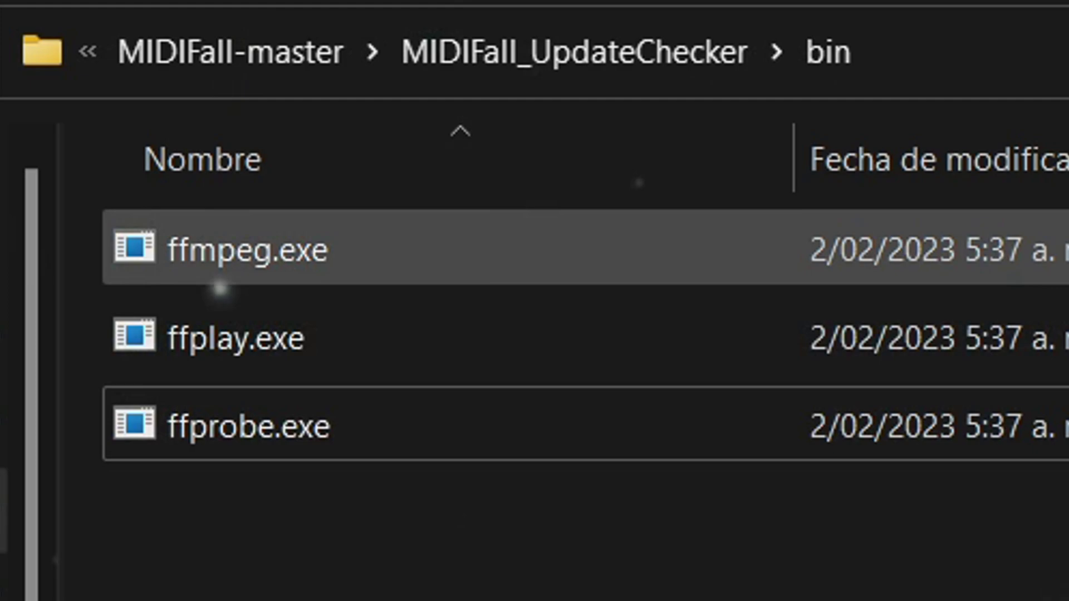
pyautogui.click(247, 249)
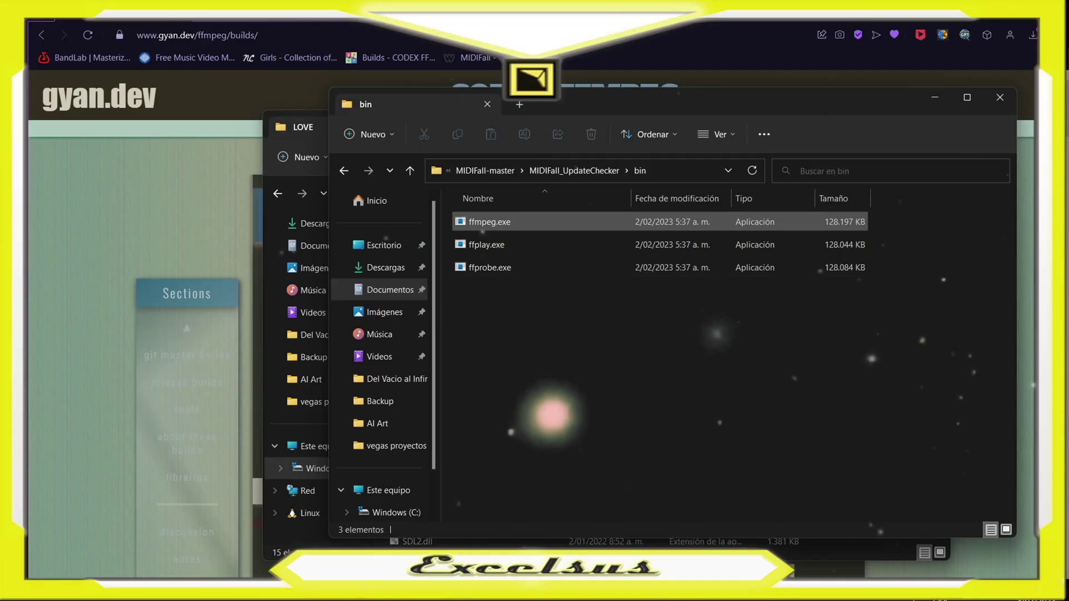
pyautogui.press('space')
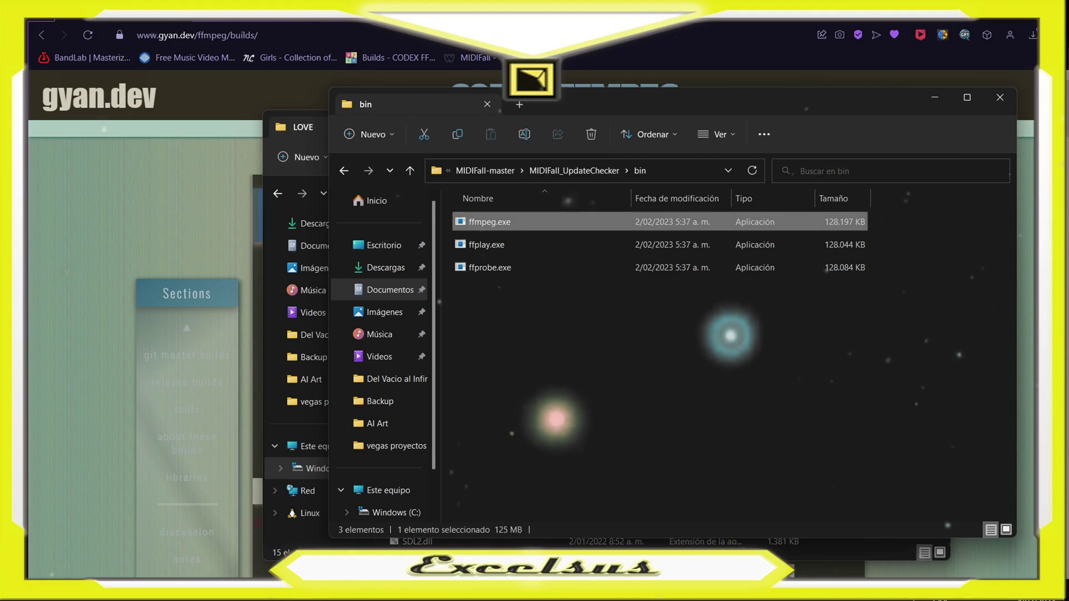
pyautogui.rightClick(496, 222)
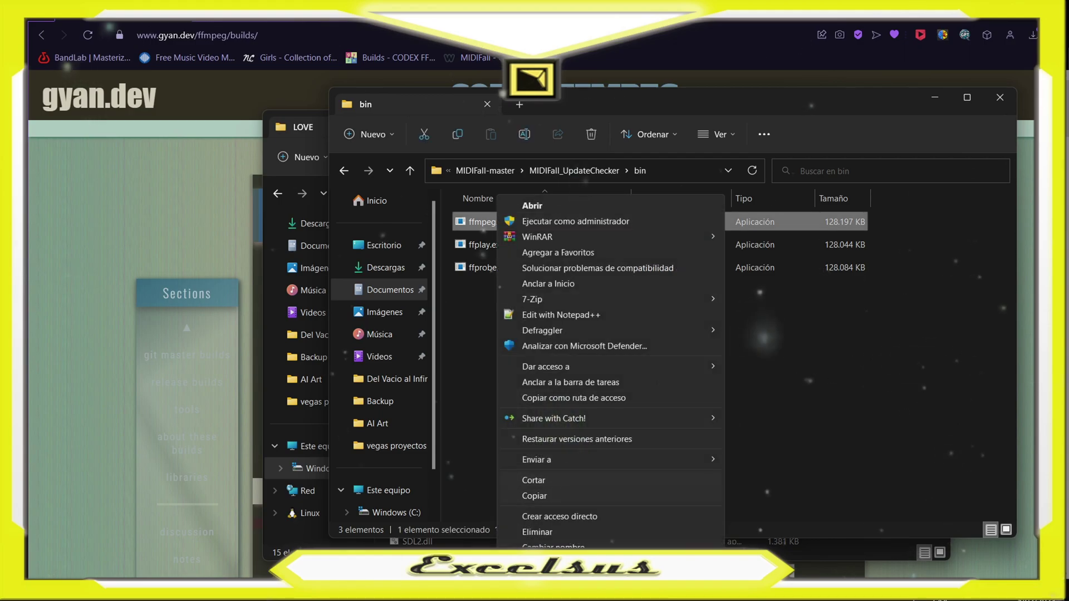
pyautogui.click(536, 495)
# - Paste ffmpeg.exe directly into the MIDIFall-master folder
pyautogui.hotkey('alt', 'Up')
pyautogui.hotkey('alt', 'Up')
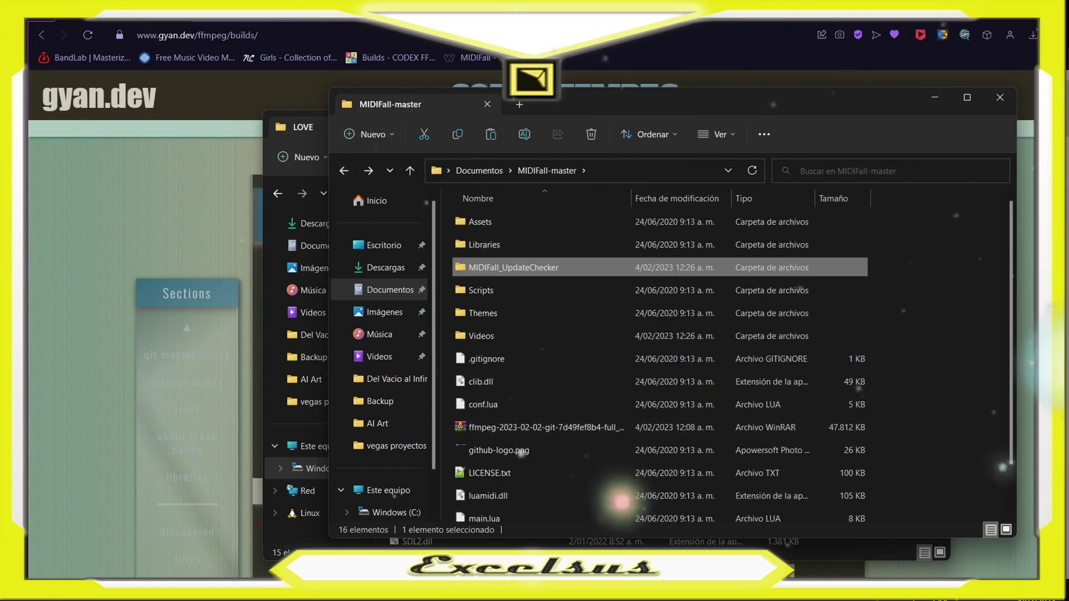
pyautogui.rightClick(447, 405)
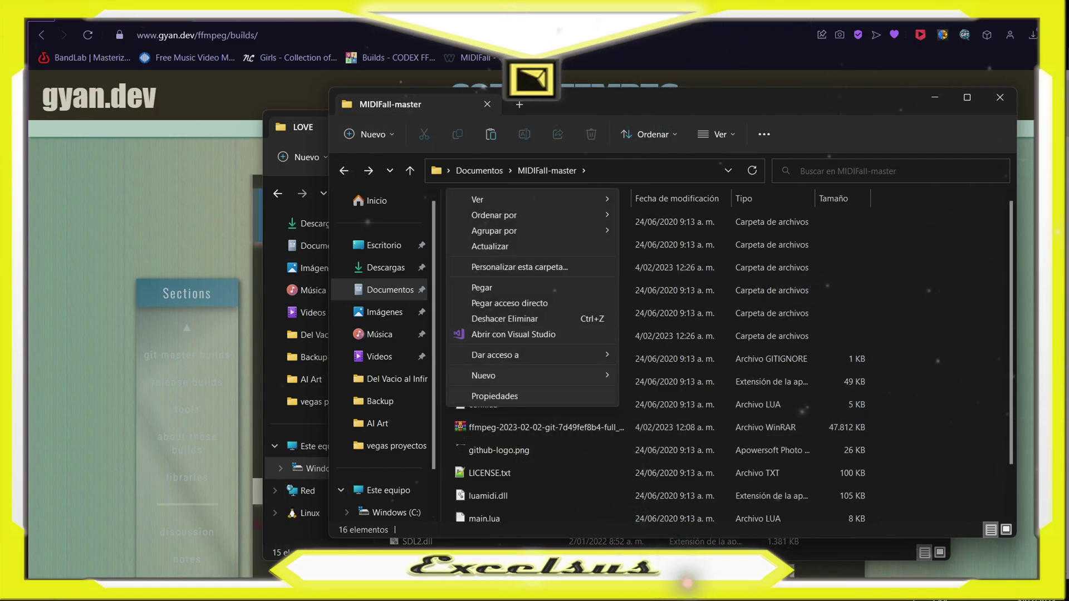
pyautogui.click(499, 450)
pyautogui.scroll(-1, 499, 449)
pyautogui.scroll(1, 499, 450)
pyautogui.rightClick(447, 410)
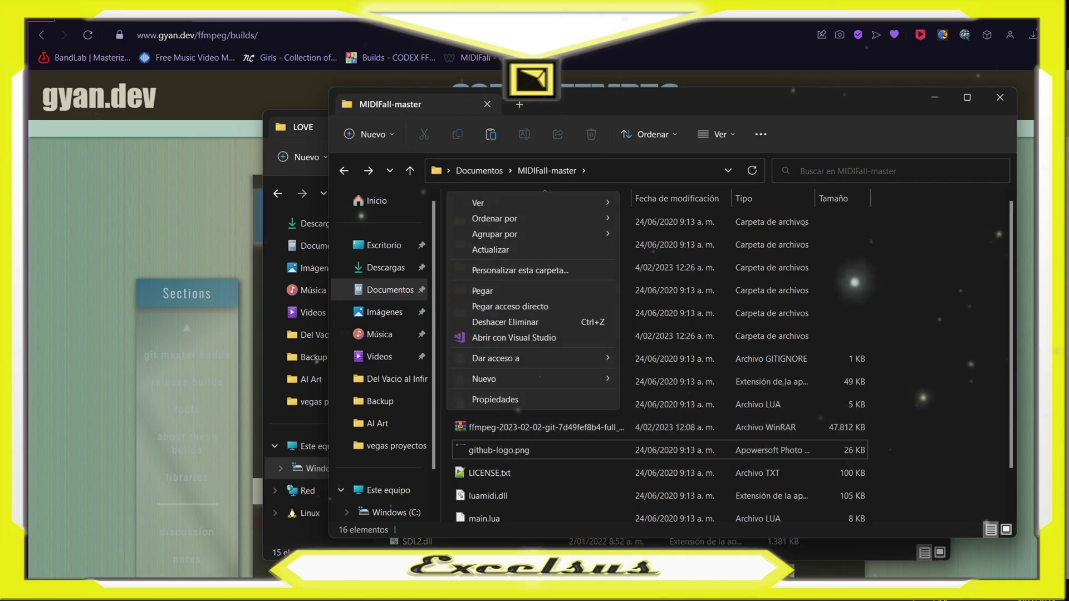
pyautogui.rightClick(447, 396)
pyautogui.click(482, 277)
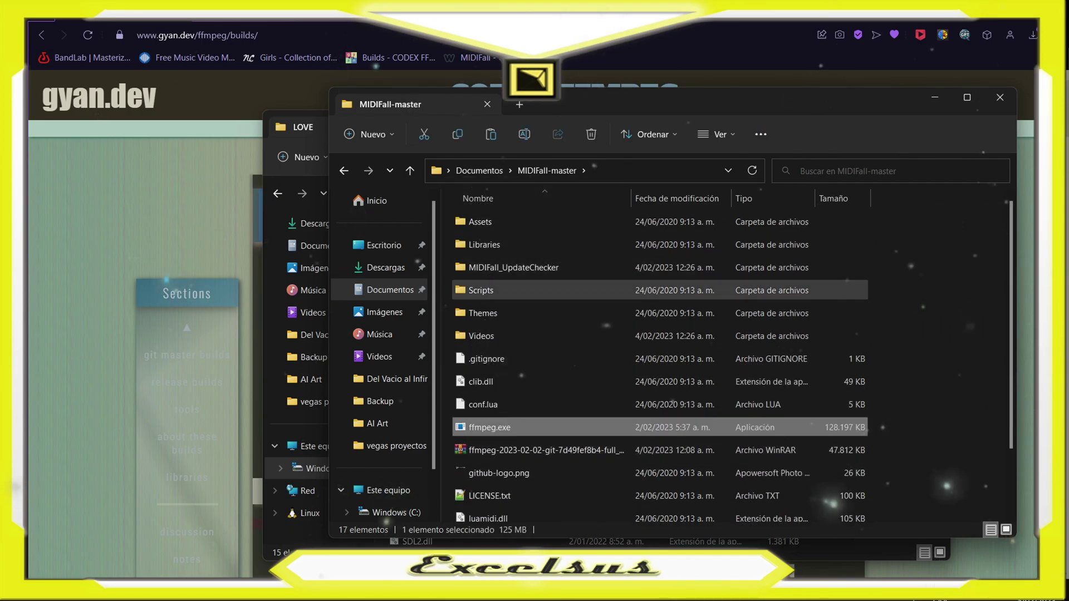
# - Switch back to MIDIFall and start the video export with the current settings
pyautogui.click(726, 590)
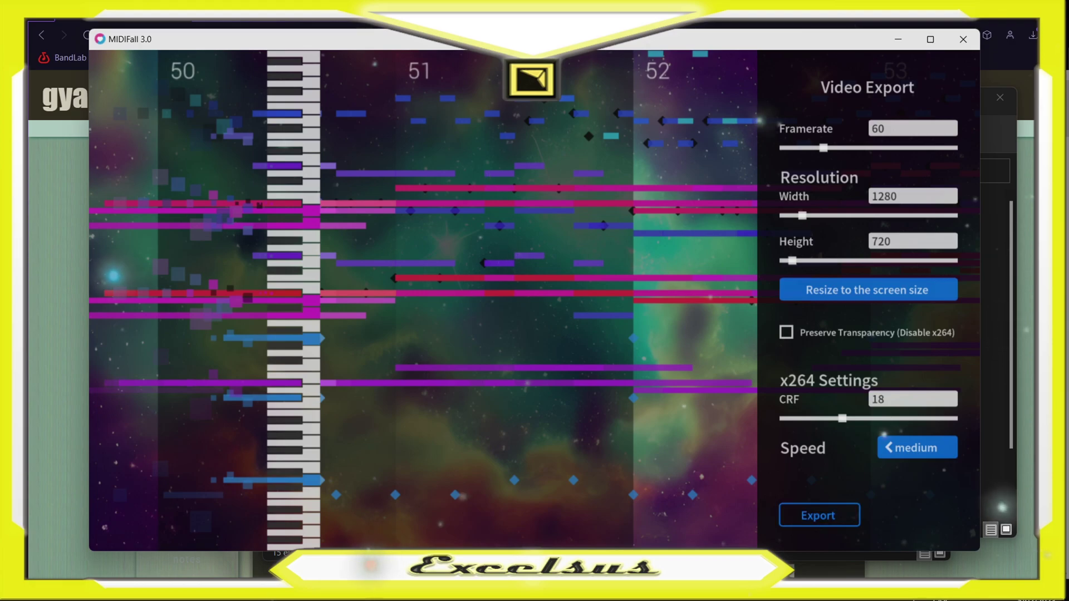
pyautogui.click(819, 515)
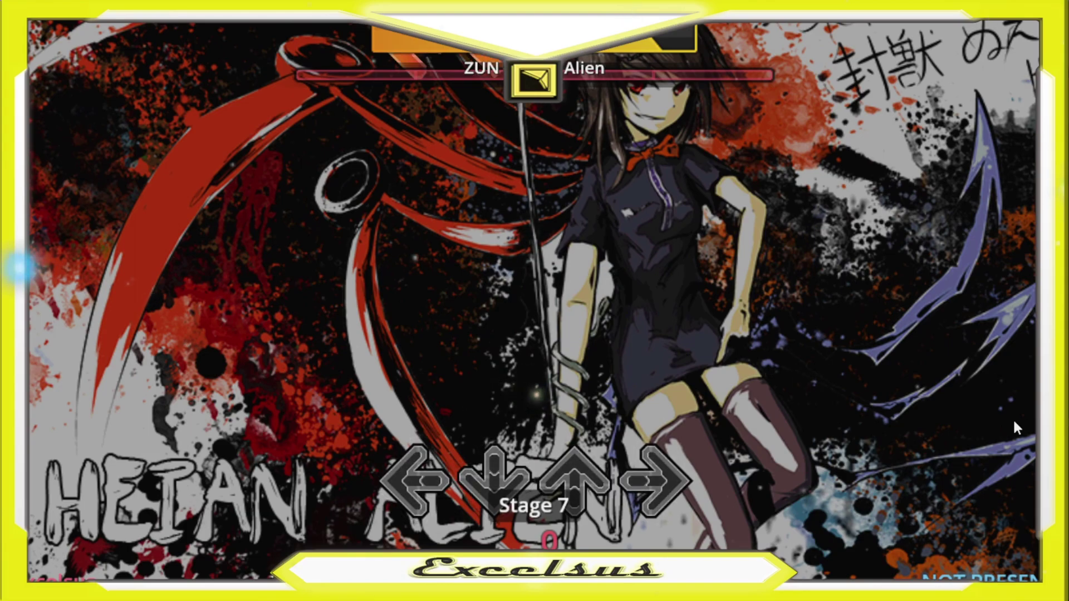
pyautogui.press('Left')
pyautogui.press('Down')
pyautogui.press('Down')
pyautogui.press('Up')
pyautogui.press('Right')
pyautogui.press('Up')
pyautogui.press('Right')
pyautogui.press('Up')
pyautogui.press('Down')
pyautogui.press('Left')
pyautogui.press('Left')
pyautogui.press('Right')
pyautogui.press('Right')
pyautogui.press('Down')
pyautogui.press('Up')
pyautogui.press('Left')
pyautogui.press('Up')
pyautogui.press('Left')
pyautogui.press('Right')
pyautogui.press('Down')
pyautogui.press('Down')
pyautogui.press('Up')
pyautogui.press('Up')
pyautogui.press('Left')
pyautogui.press('Right')
pyautogui.press('Up')
pyautogui.press('Right')
pyautogui.press('Up')
pyautogui.press('Down')
pyautogui.press('Left')
pyautogui.press('Down')
pyautogui.press('Left')
pyautogui.press('Down')
pyautogui.press('Up')
pyautogui.press('Right')
pyautogui.press('Up')
pyautogui.press('Right')
pyautogui.press('Right')
pyautogui.press('Down')
pyautogui.press('Right')
pyautogui.press('Left')
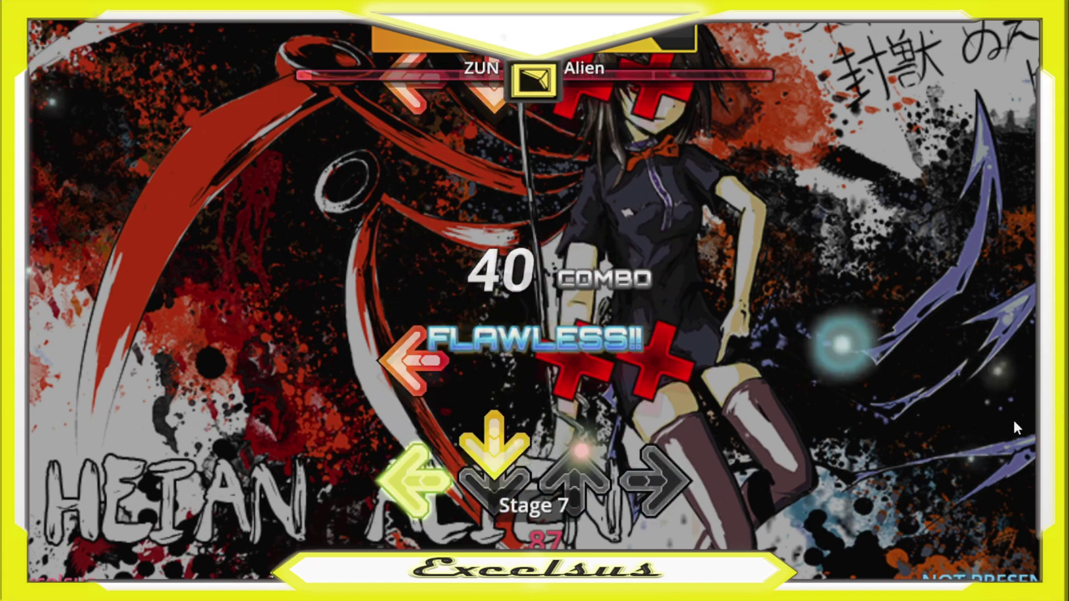
pyautogui.press('Down')
pyautogui.press('Left')
pyautogui.press('Down')
pyautogui.press('Left')
pyautogui.press('Down')
pyautogui.press('Down')
pyautogui.press('Up')
pyautogui.press('Up')
pyautogui.press('Right')
pyautogui.press('Down')
pyautogui.press('Right')
pyautogui.press('Down')
pyautogui.press('Right')
pyautogui.press('Down')
pyautogui.press('Up')
pyautogui.press('Left')
pyautogui.press('Up')
pyautogui.press('Left')
pyautogui.press('Right')
pyautogui.press('Left')
pyautogui.press('Down')
pyautogui.press('Up')
pyautogui.press('Right')
pyautogui.press('Left')
pyautogui.press('Down')
pyautogui.press('Left')
pyautogui.press('Right')
pyautogui.press('Down')
pyautogui.press('Right')
pyautogui.press('Left')
pyautogui.press('Down')
pyautogui.press('Right')
pyautogui.press('Left')
pyautogui.press('Right')
pyautogui.press('Down')
pyautogui.press('Right')
pyautogui.press('Down')
pyautogui.press('Up')
pyautogui.press('Left')
pyautogui.press('Up')
pyautogui.press('Left')
pyautogui.press('Right')
pyautogui.press('Left')
pyautogui.press('Down')
pyautogui.press('Down')
pyautogui.press('Up')
pyautogui.press('Up')
pyautogui.press('Right')
pyautogui.press('Left')
pyautogui.press('Down')
pyautogui.press('Down')
pyautogui.press('Right')
pyautogui.press('Left')
pyautogui.press('Down')
pyautogui.press('Down')
pyautogui.press('Right')
pyautogui.press('Up')
pyautogui.press('Right')
pyautogui.press('Left')
pyautogui.press('Up')
pyautogui.press('Left')
pyautogui.press('Up')
pyautogui.press('Right')
pyautogui.press('Right')
pyautogui.press('Down')
pyautogui.press('Down')
pyautogui.press('Up')
pyautogui.press('Up')
pyautogui.press('Left')
pyautogui.press('Right')
pyautogui.press('Up')
pyautogui.press('Right')
pyautogui.press('Up')
pyautogui.press('Down')
pyautogui.press('Left')
pyautogui.press('Left')
pyautogui.press('Right')
pyautogui.press('Right')
pyautogui.press('Down')
pyautogui.press('Up')
pyautogui.press('Left')
pyautogui.press('Right')
pyautogui.press('Left')
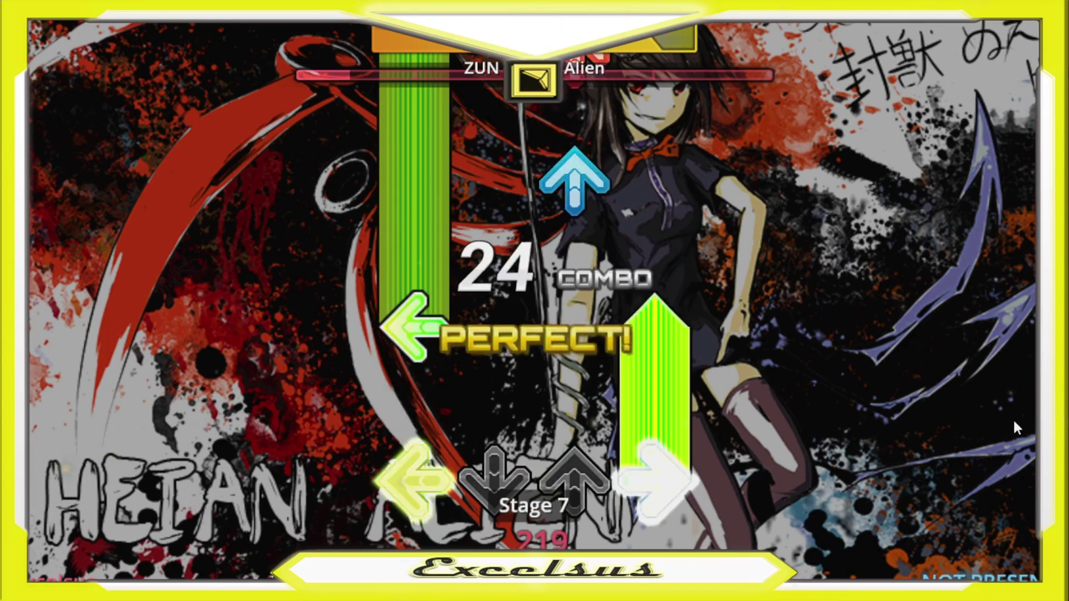
pyautogui.press('Up')
pyautogui.press('Right')
pyautogui.press('Left')
pyautogui.press('Right')
pyautogui.press('Down')
pyautogui.press('Down')
pyautogui.press('Down')
pyautogui.press('Right')
pyautogui.press('Right')
pyautogui.press('Left')
pyautogui.press('Down')
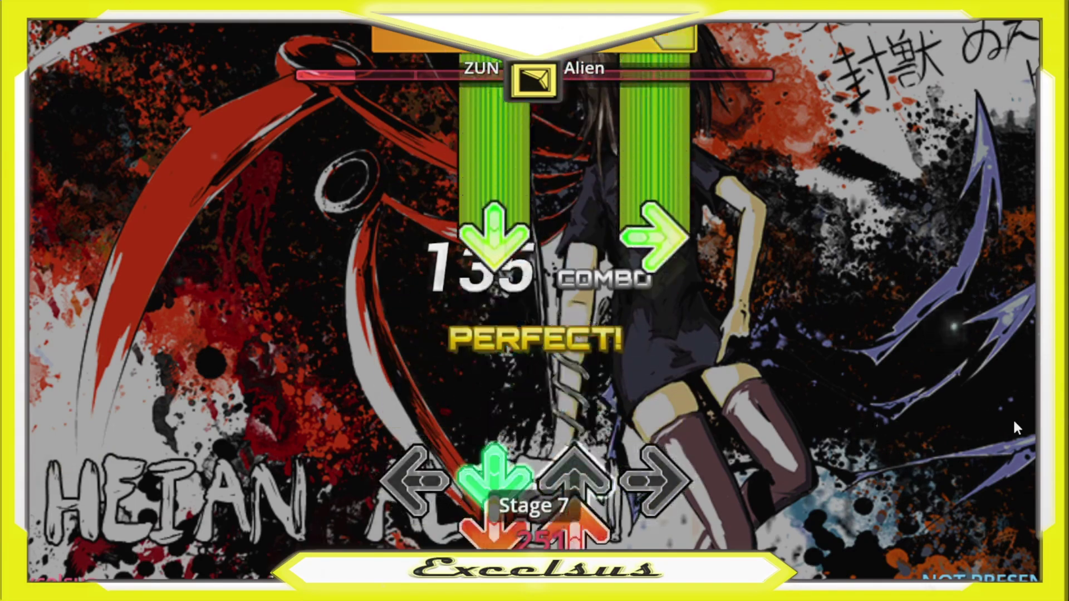
pyautogui.press('Down')
pyautogui.press('Up')
pyautogui.press('Down')
pyautogui.press('Down')
pyautogui.press('Right')
pyautogui.press('Left')
pyautogui.press('Right')
pyautogui.press('Left')
pyautogui.press('Down')
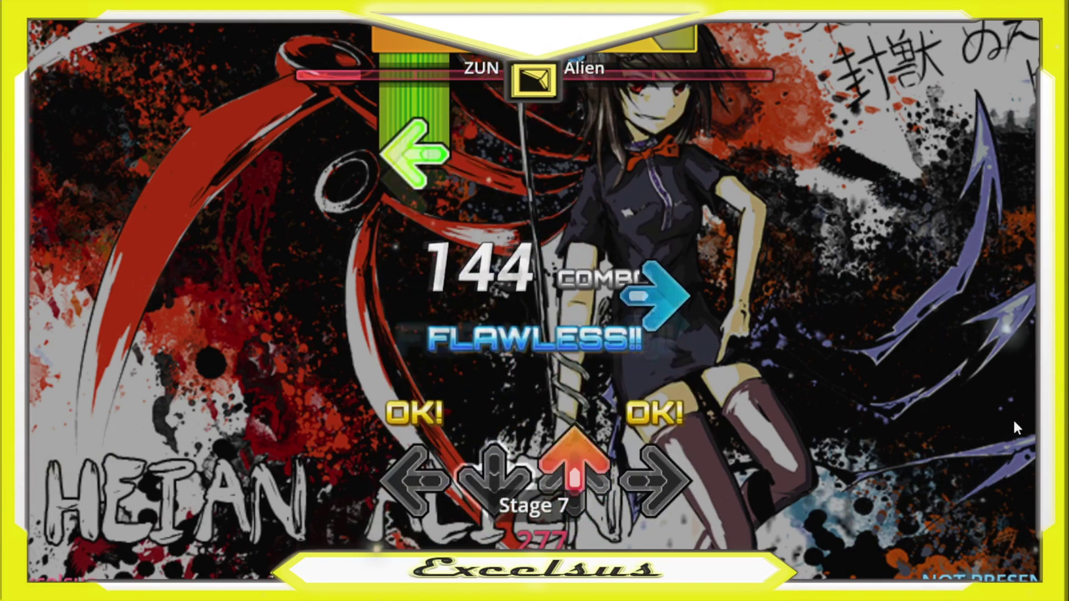
pyautogui.press('Up')
pyautogui.press('Right')
pyautogui.press('Left')
pyautogui.press('Up')
pyautogui.press('Up')
pyautogui.press('Up')
pyautogui.press('Up')
pyautogui.press('Down')
pyautogui.press('Down')
pyautogui.press('Down')
pyautogui.press('Down')
pyautogui.press('Up')
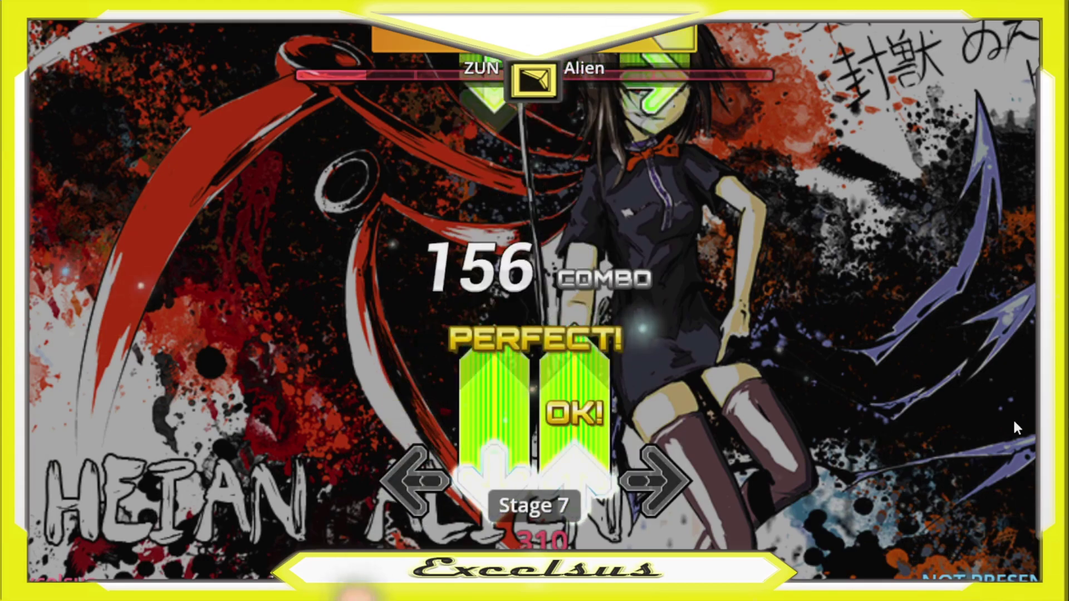
pyautogui.press('Down')
pyautogui.press('Right')
pyautogui.press('Up')
pyautogui.press('Left')
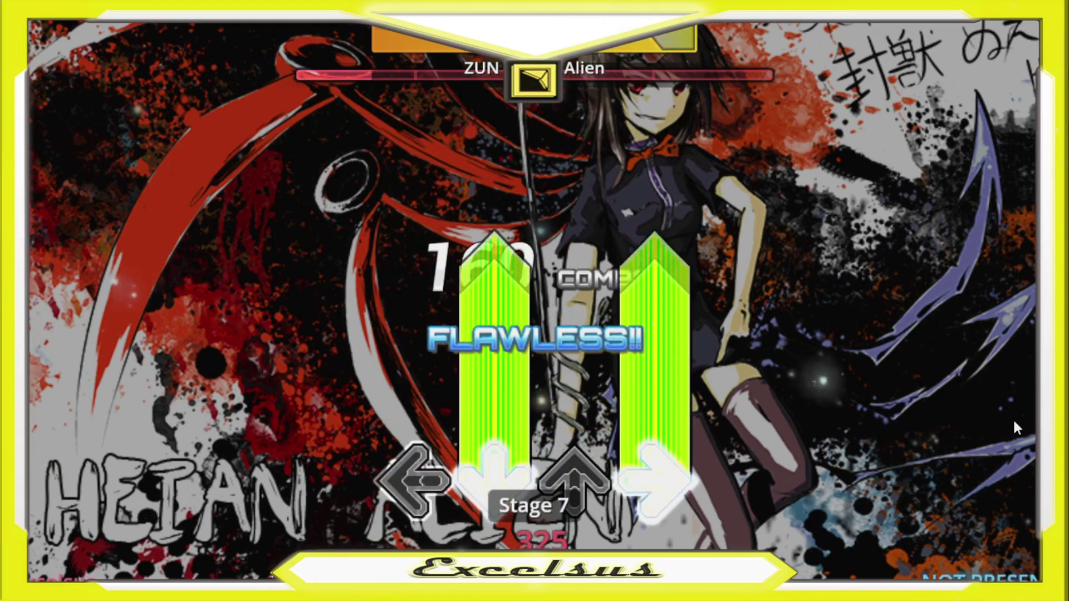
pyautogui.press('Left')
pyautogui.press('Right')
pyautogui.press('Left')
pyautogui.press('Down')
pyautogui.press('Down')
pyautogui.press('Up')
pyautogui.press('Right')
pyautogui.press('Down')
pyautogui.press('Down')
pyautogui.press('Up')
pyautogui.press('Left')
pyautogui.press('Right')
pyautogui.press('Right')
pyautogui.press('Up')
pyautogui.press('Down')
pyautogui.press('Left')
pyautogui.press('Left')
pyautogui.press('Left')
pyautogui.press('Right')
pyautogui.press('Right')
pyautogui.press('Down')
pyautogui.press('Up')
pyautogui.press('Left')
pyautogui.press('Up')
pyautogui.press('Left')
pyautogui.press('Down')
pyautogui.press('Down')
pyautogui.press('Left')
pyautogui.press('Left')
pyautogui.press('Up')
pyautogui.press('Up')
pyautogui.press('Down')
pyautogui.press('Right')
pyautogui.press('Right')
pyautogui.press('Right')
pyautogui.press('Up')
pyautogui.press('Down')
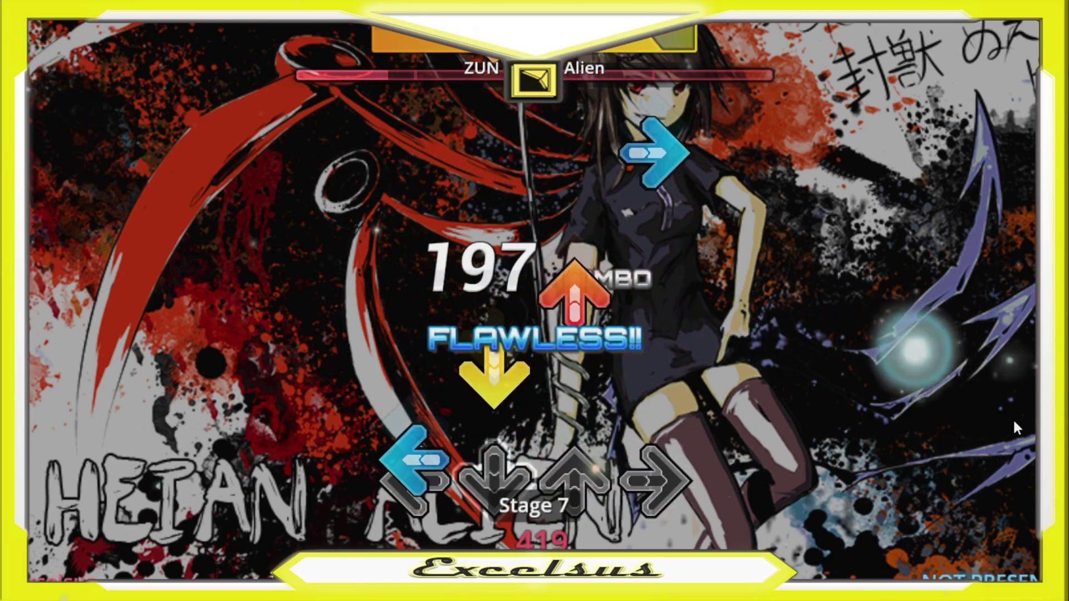
pyautogui.press('Left')
pyautogui.press('Down')
pyautogui.press('Up')
pyautogui.press('Right')
pyautogui.press('Down')
pyautogui.press('Up')
pyautogui.press('Left')
pyautogui.press('Up')
pyautogui.press('Left')
pyautogui.press('Down')
pyautogui.press('Up')
pyautogui.press('Up')
pyautogui.press('Right')
pyautogui.press('Right')
pyautogui.press('Up')
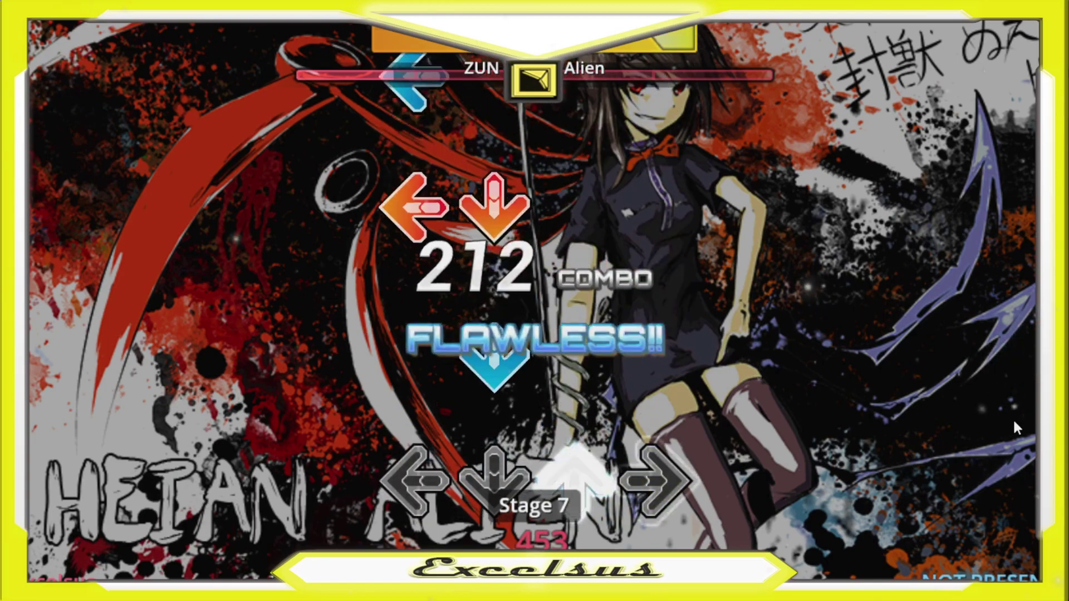
pyautogui.press('Down')
pyautogui.press('Left')
pyautogui.press('Down')
pyautogui.press('Left')
pyautogui.press('Right')
pyautogui.press('Left')
pyautogui.press('Left')
pyautogui.press('Down')
pyautogui.press('Down')
pyautogui.press('Up')
pyautogui.press('Right')
pyautogui.press('Down')
pyautogui.press('Right')
pyautogui.press('Down')
pyautogui.press('Up')
pyautogui.press('Left')
pyautogui.press('Down')
pyautogui.press('Left')
pyautogui.press('Up')
pyautogui.press('Down')
pyautogui.press('Right')
pyautogui.press('Right')
pyautogui.press('Up')
pyautogui.press('Down')
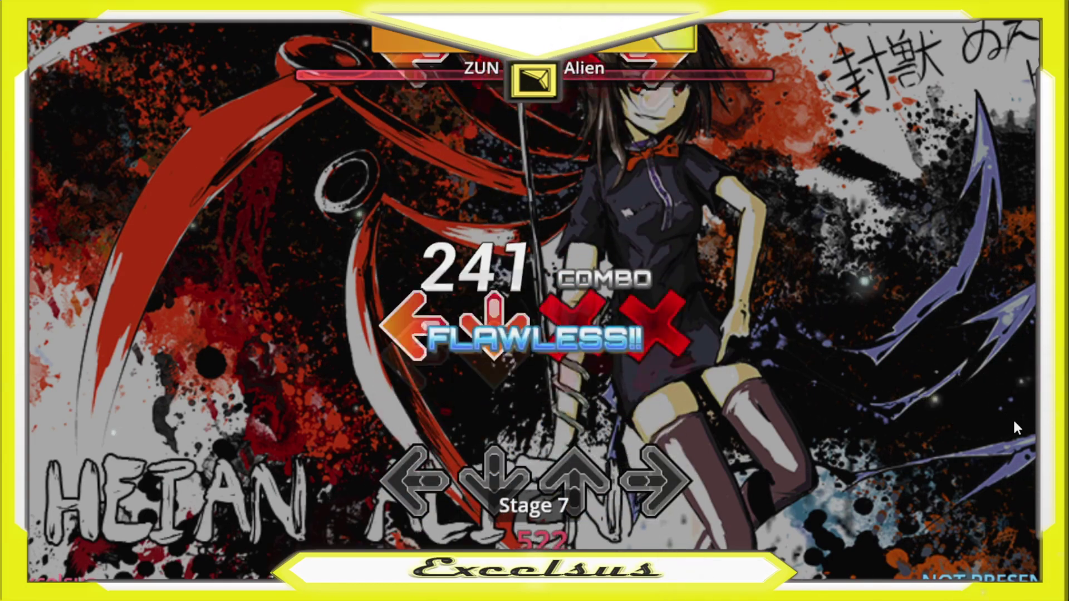
pyautogui.press('Left')
pyautogui.press('Down')
pyautogui.press('Left')
pyautogui.press('Right')
pyautogui.press('Down')
pyautogui.press('Right')
pyautogui.press('Down')
pyautogui.press('Up')
pyautogui.press('Left')
pyautogui.press('Up')
pyautogui.press('Down')
pyautogui.press('Right')
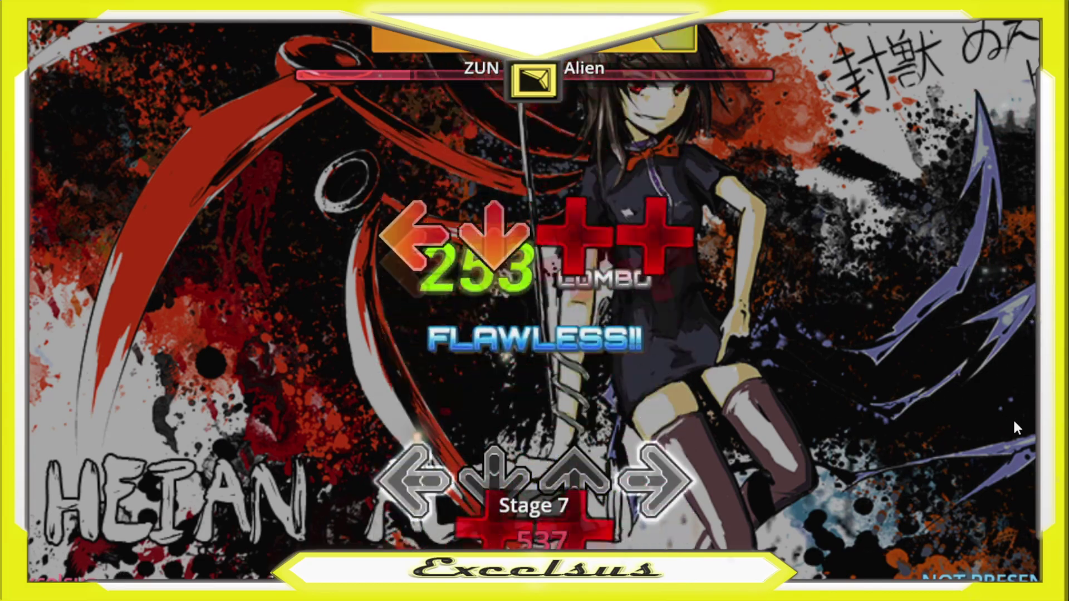
pyautogui.press('Left')
pyautogui.press('Right')
pyautogui.press('Down')
pyautogui.press('Right')
pyautogui.press('Left')
pyautogui.press('Up')
pyautogui.press('Down')
pyautogui.press('Up')
pyautogui.press('Left')
pyautogui.press('Down')
pyautogui.press('Right')
pyautogui.press('Left')
pyautogui.press('Down')
pyautogui.press('Up')
pyautogui.press('Right')
pyautogui.press('Left')
pyautogui.press('Right')
pyautogui.press('Down')
pyautogui.press('Up')
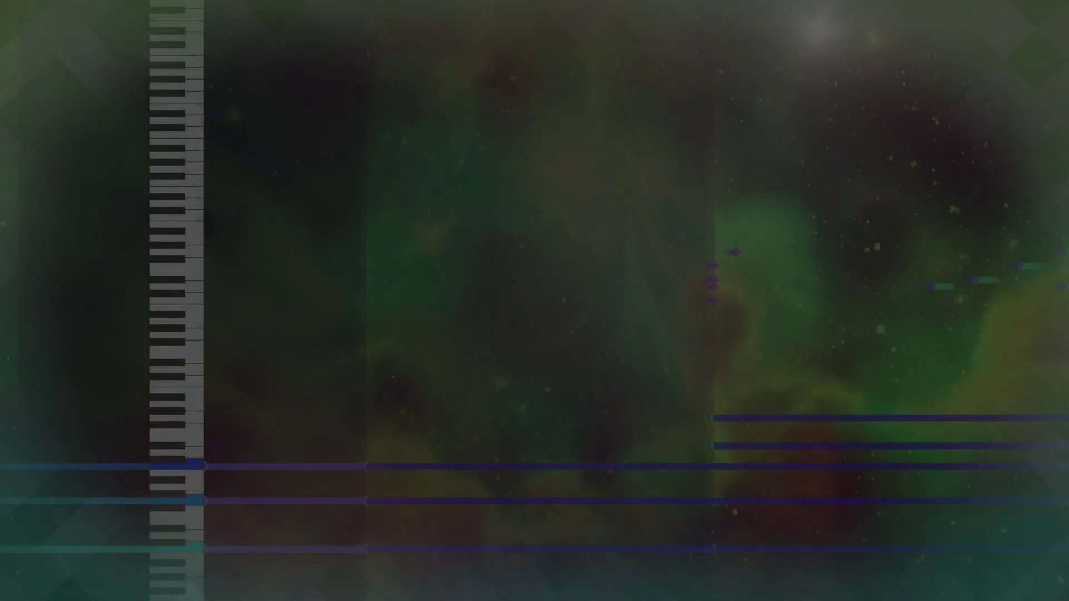